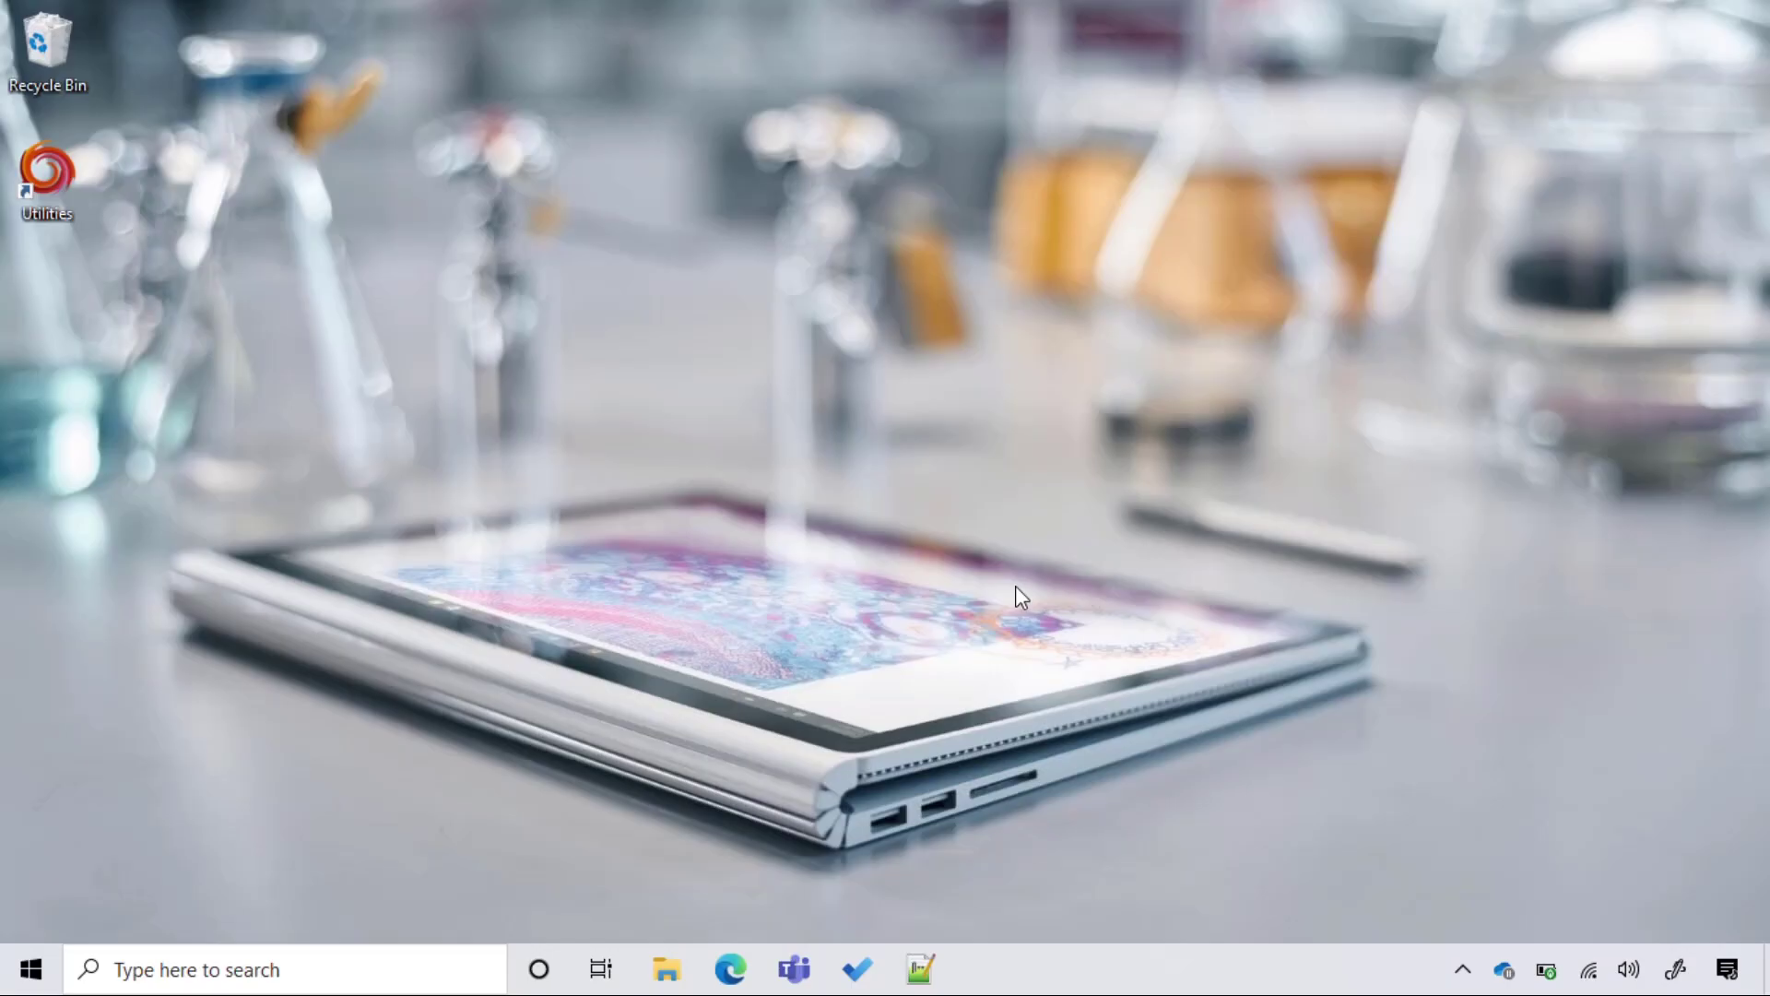
Open Microsoft Store, search 'set up', then install and launch Set up School PCs.
key("super")
type("s")
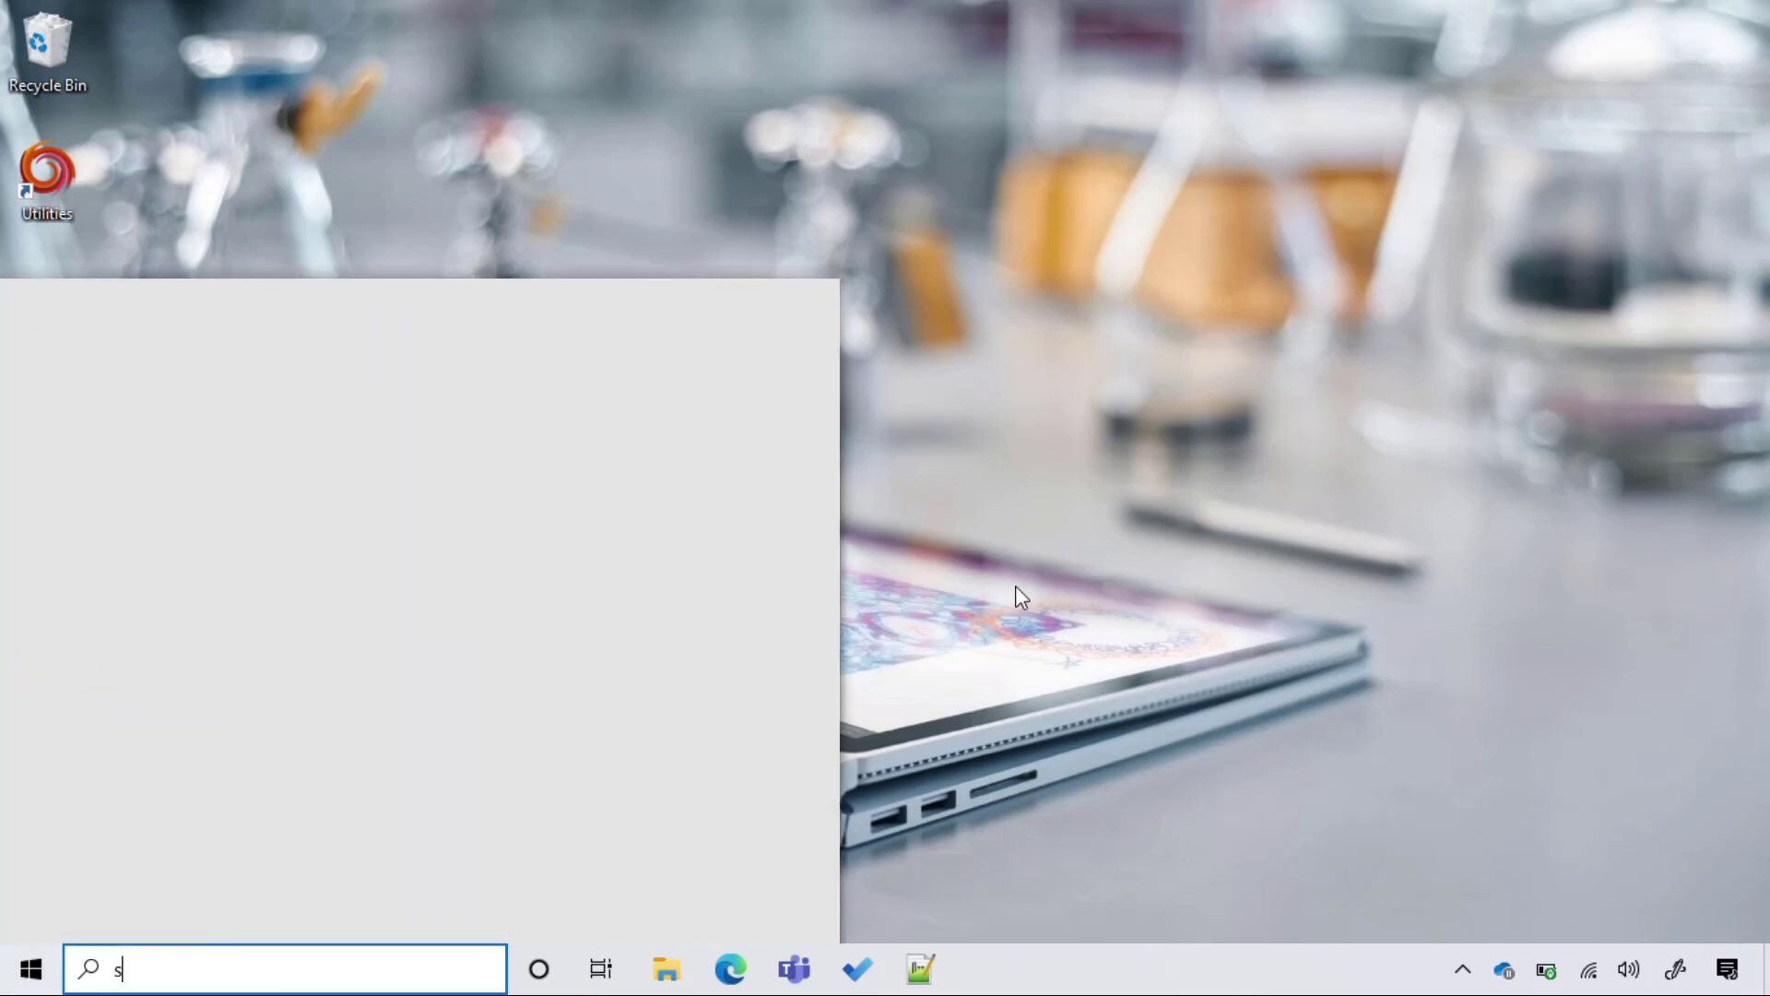
type("tore")
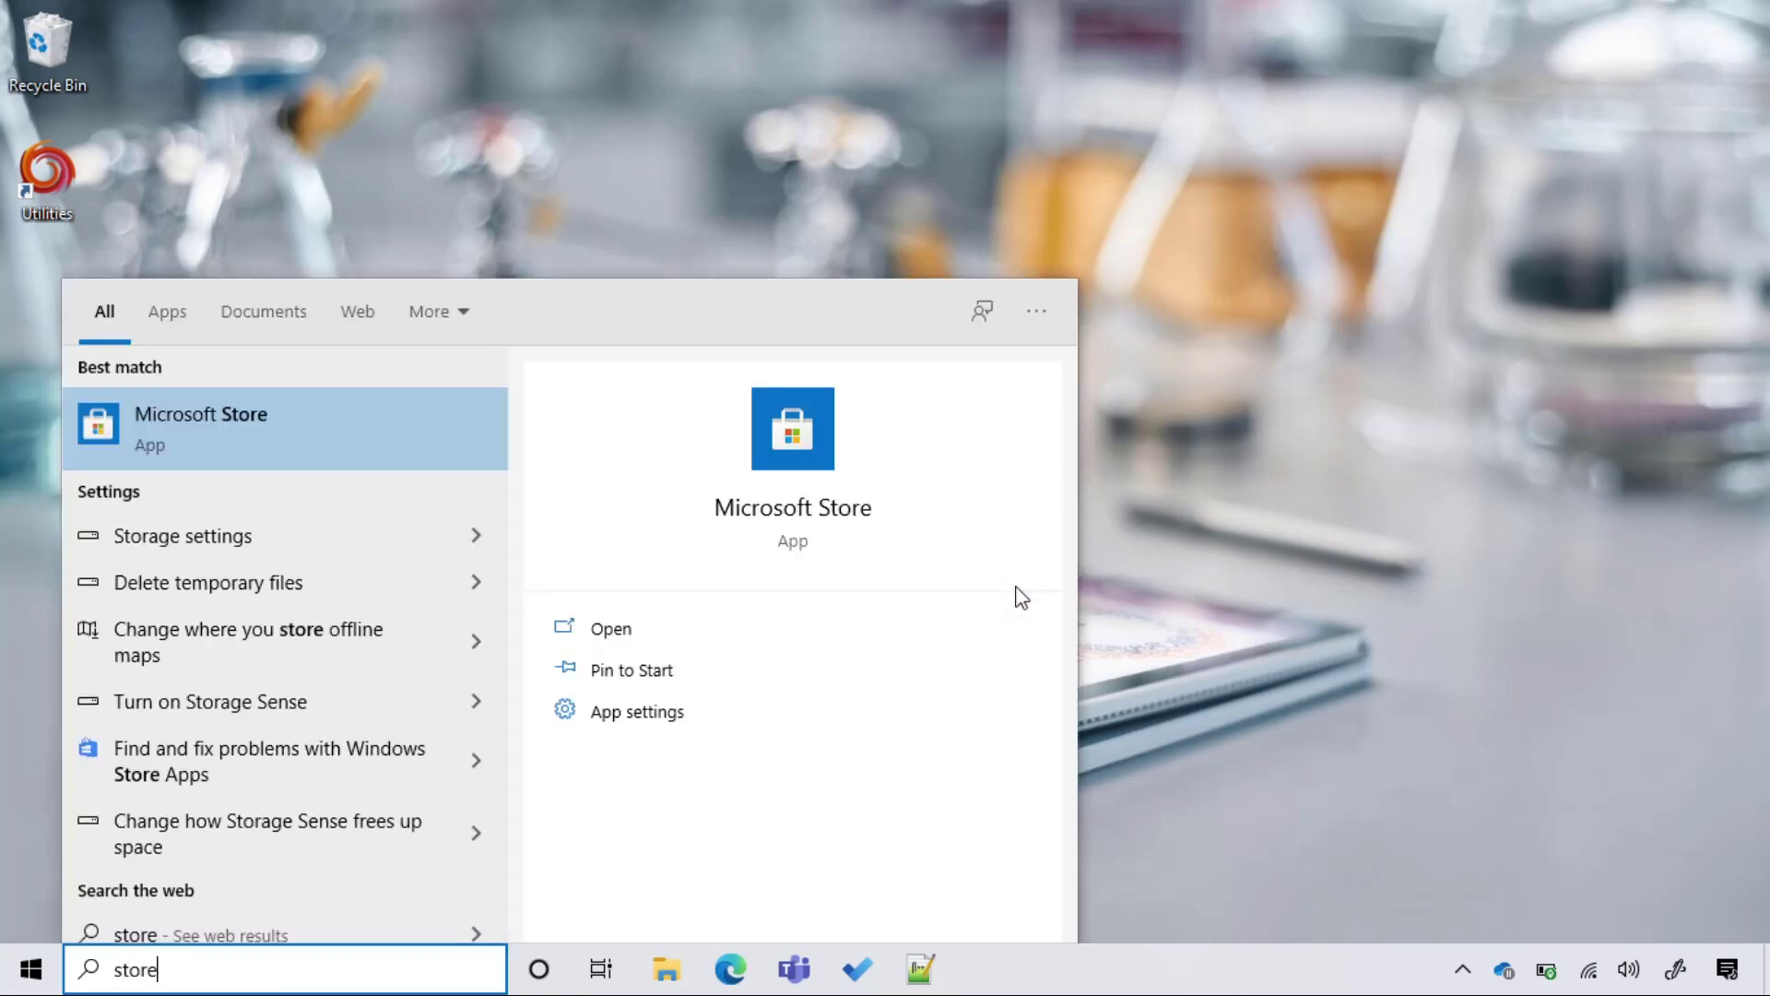
key("Return")
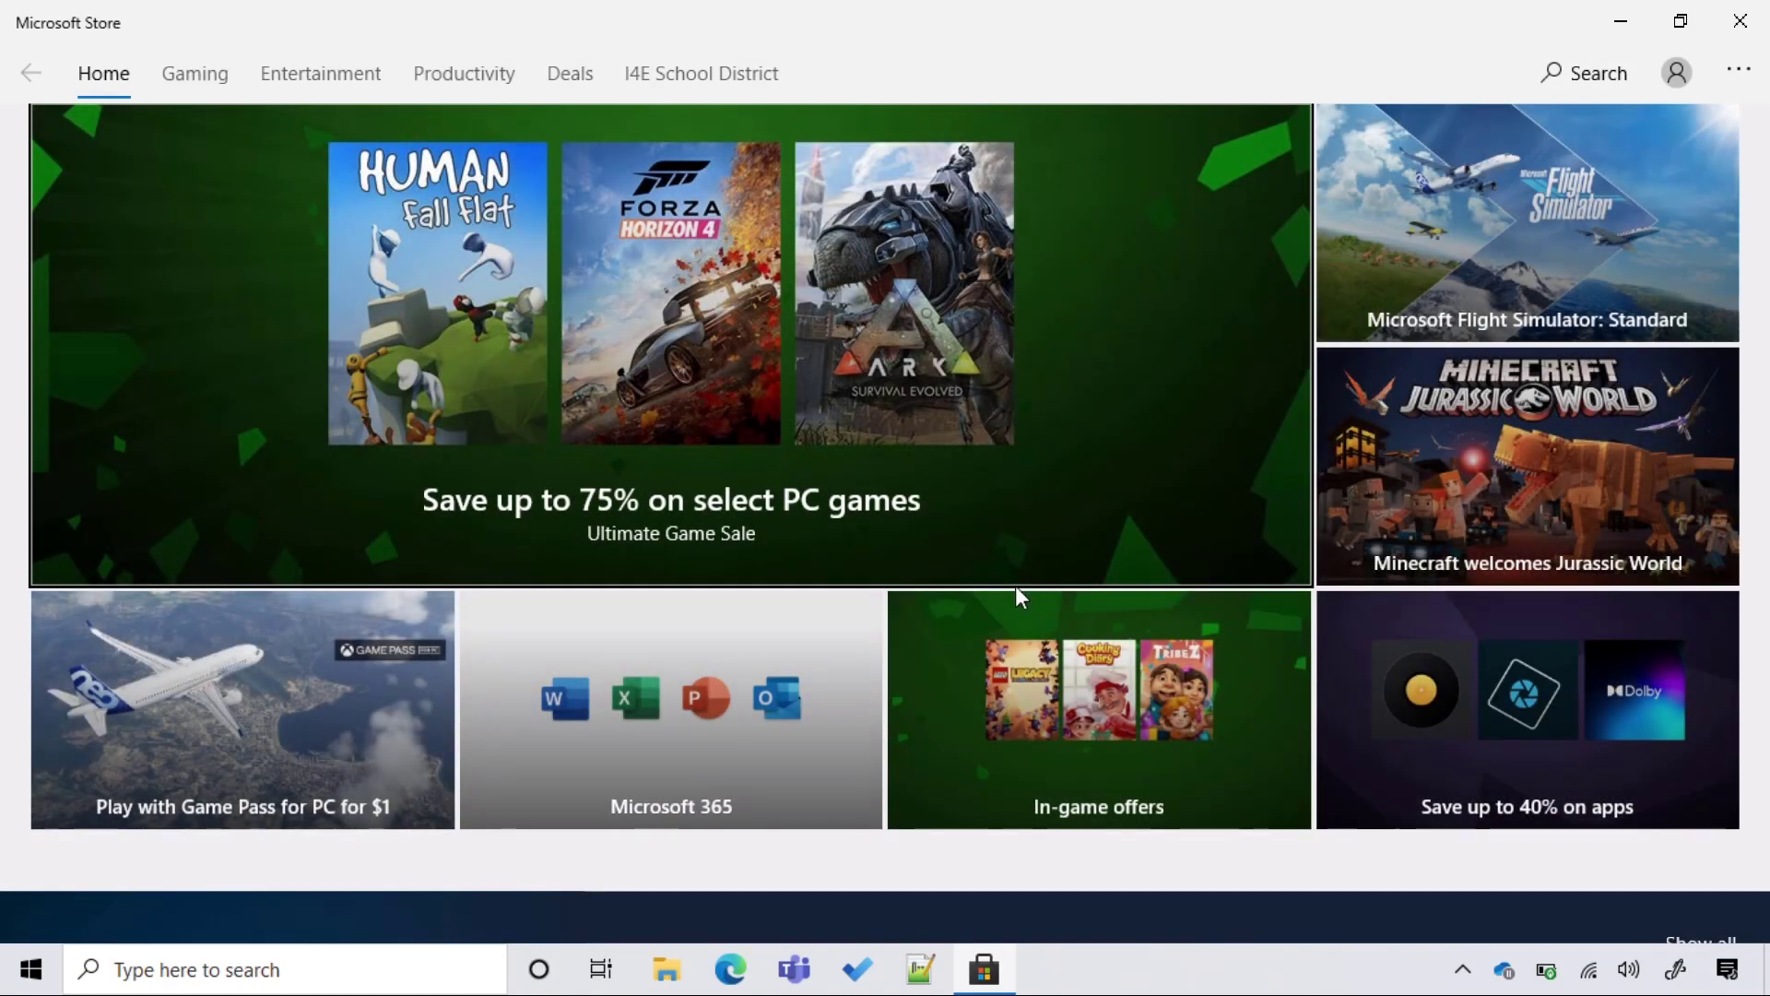
key("ctrl+f")
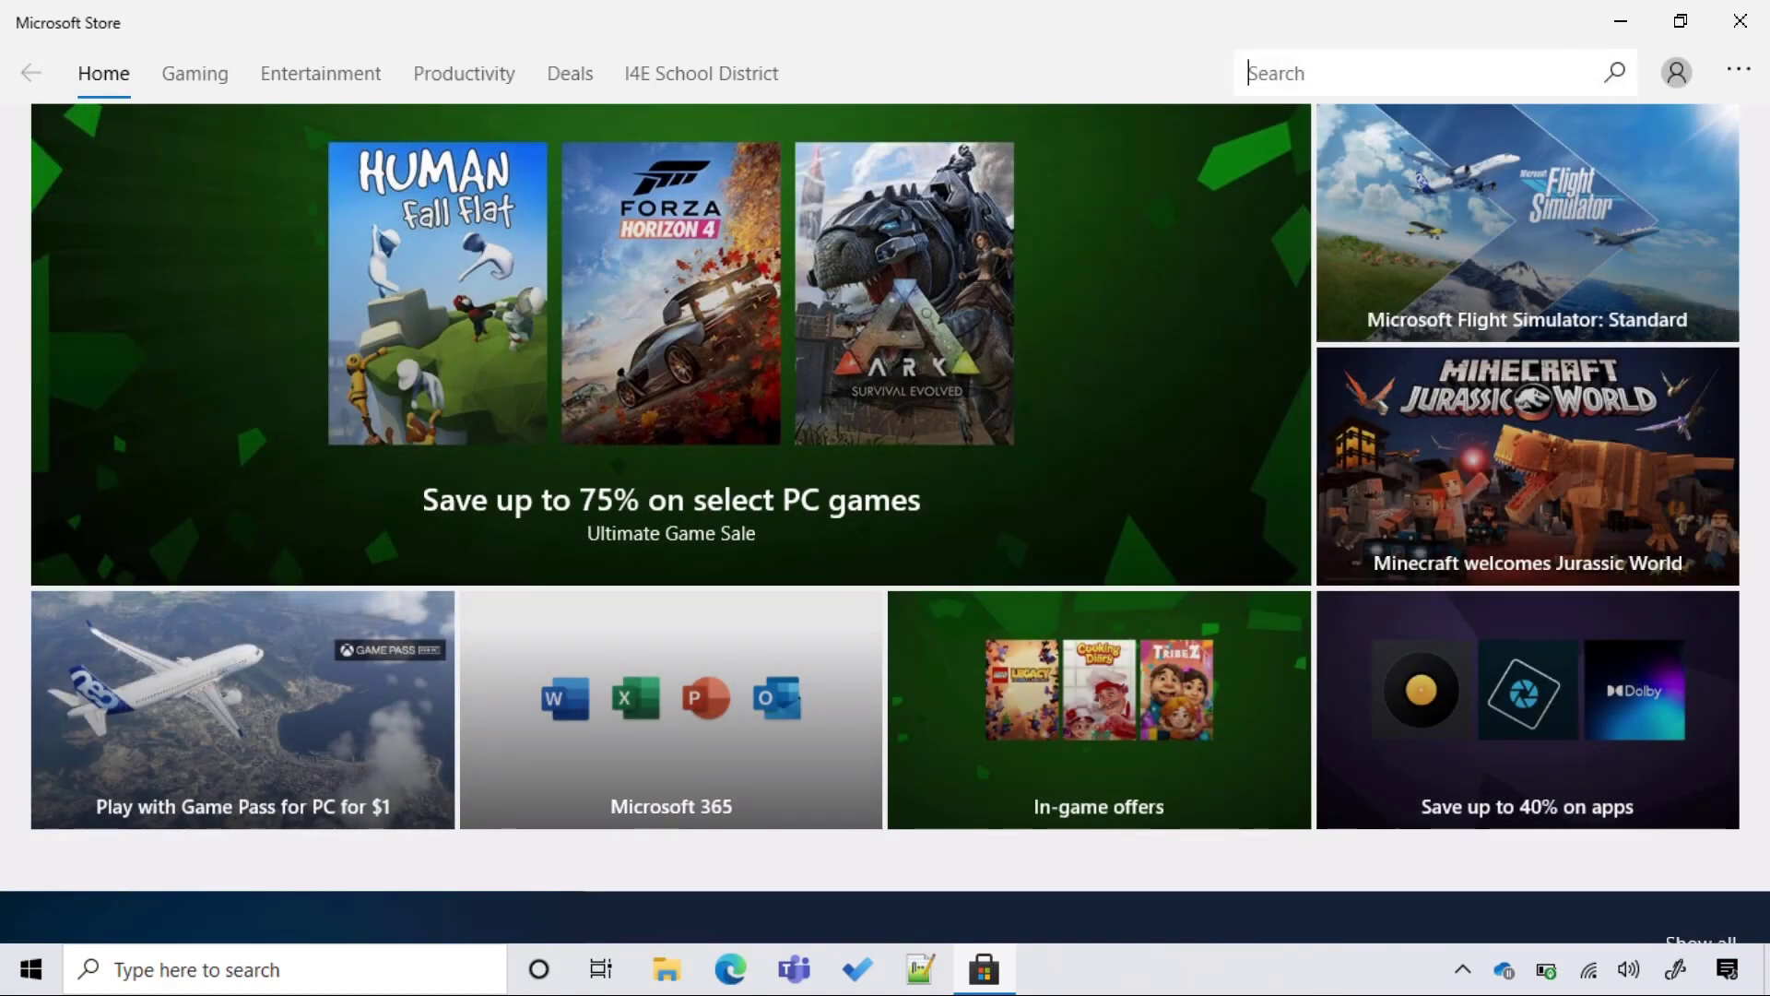
type("set up")
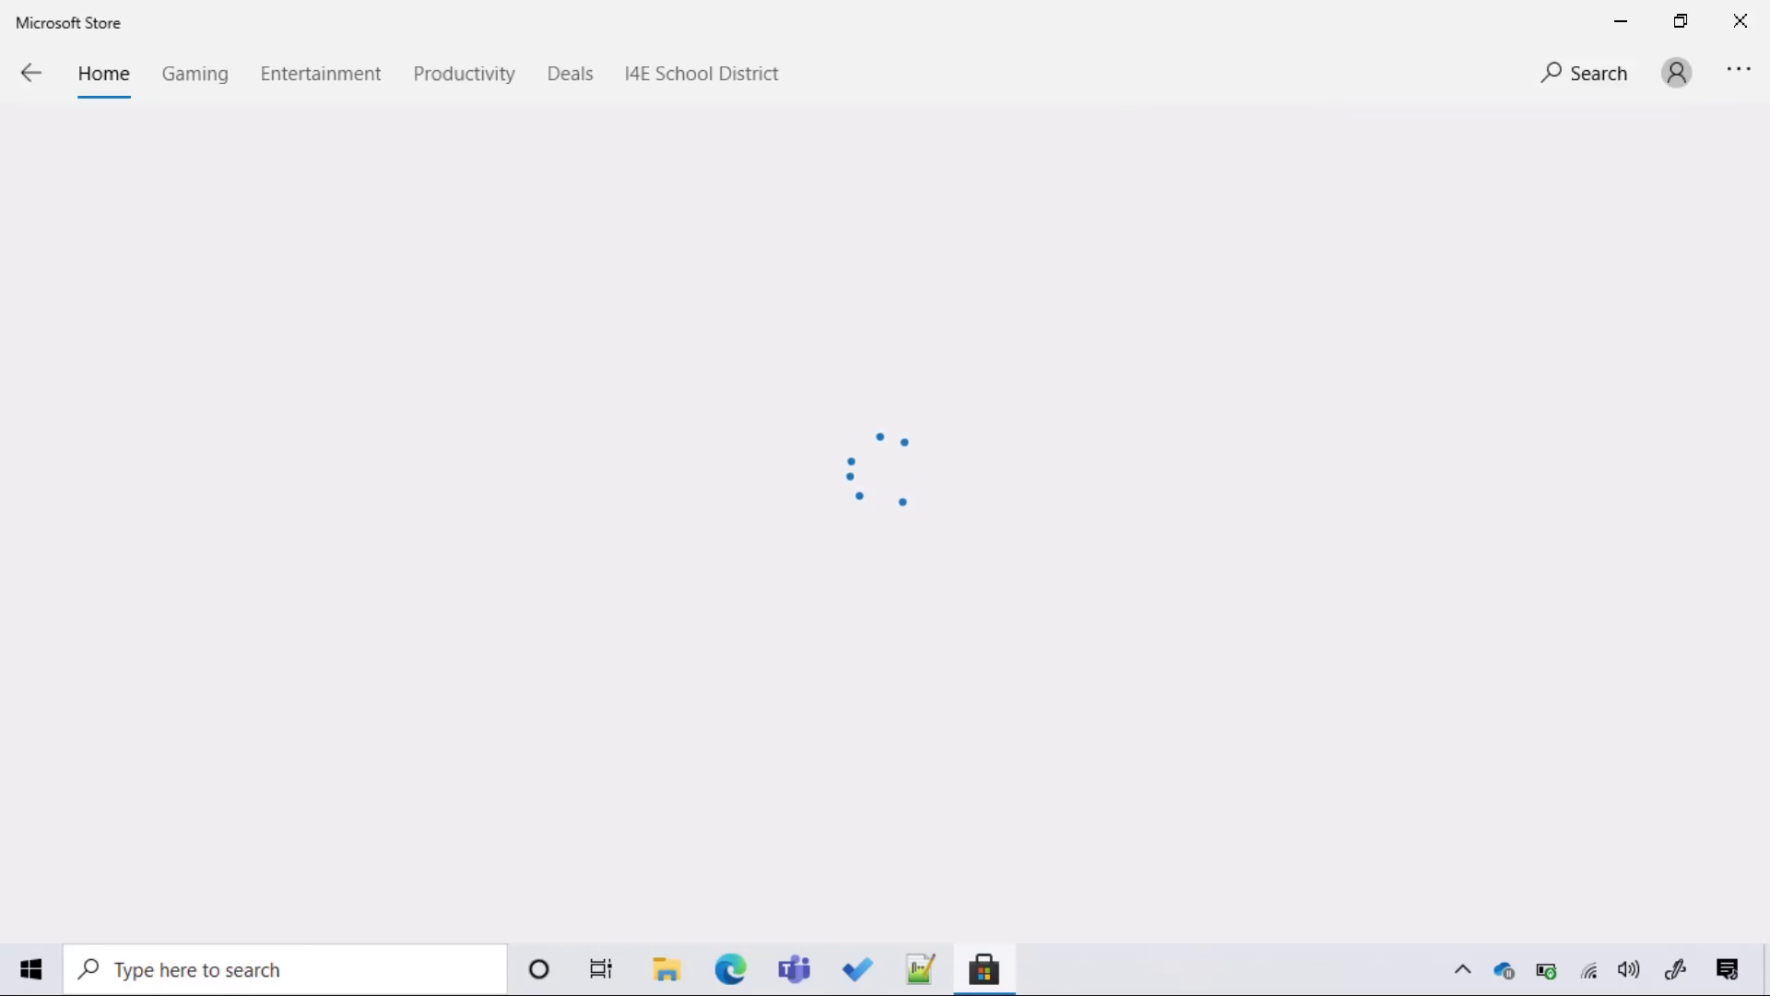
key("Return")
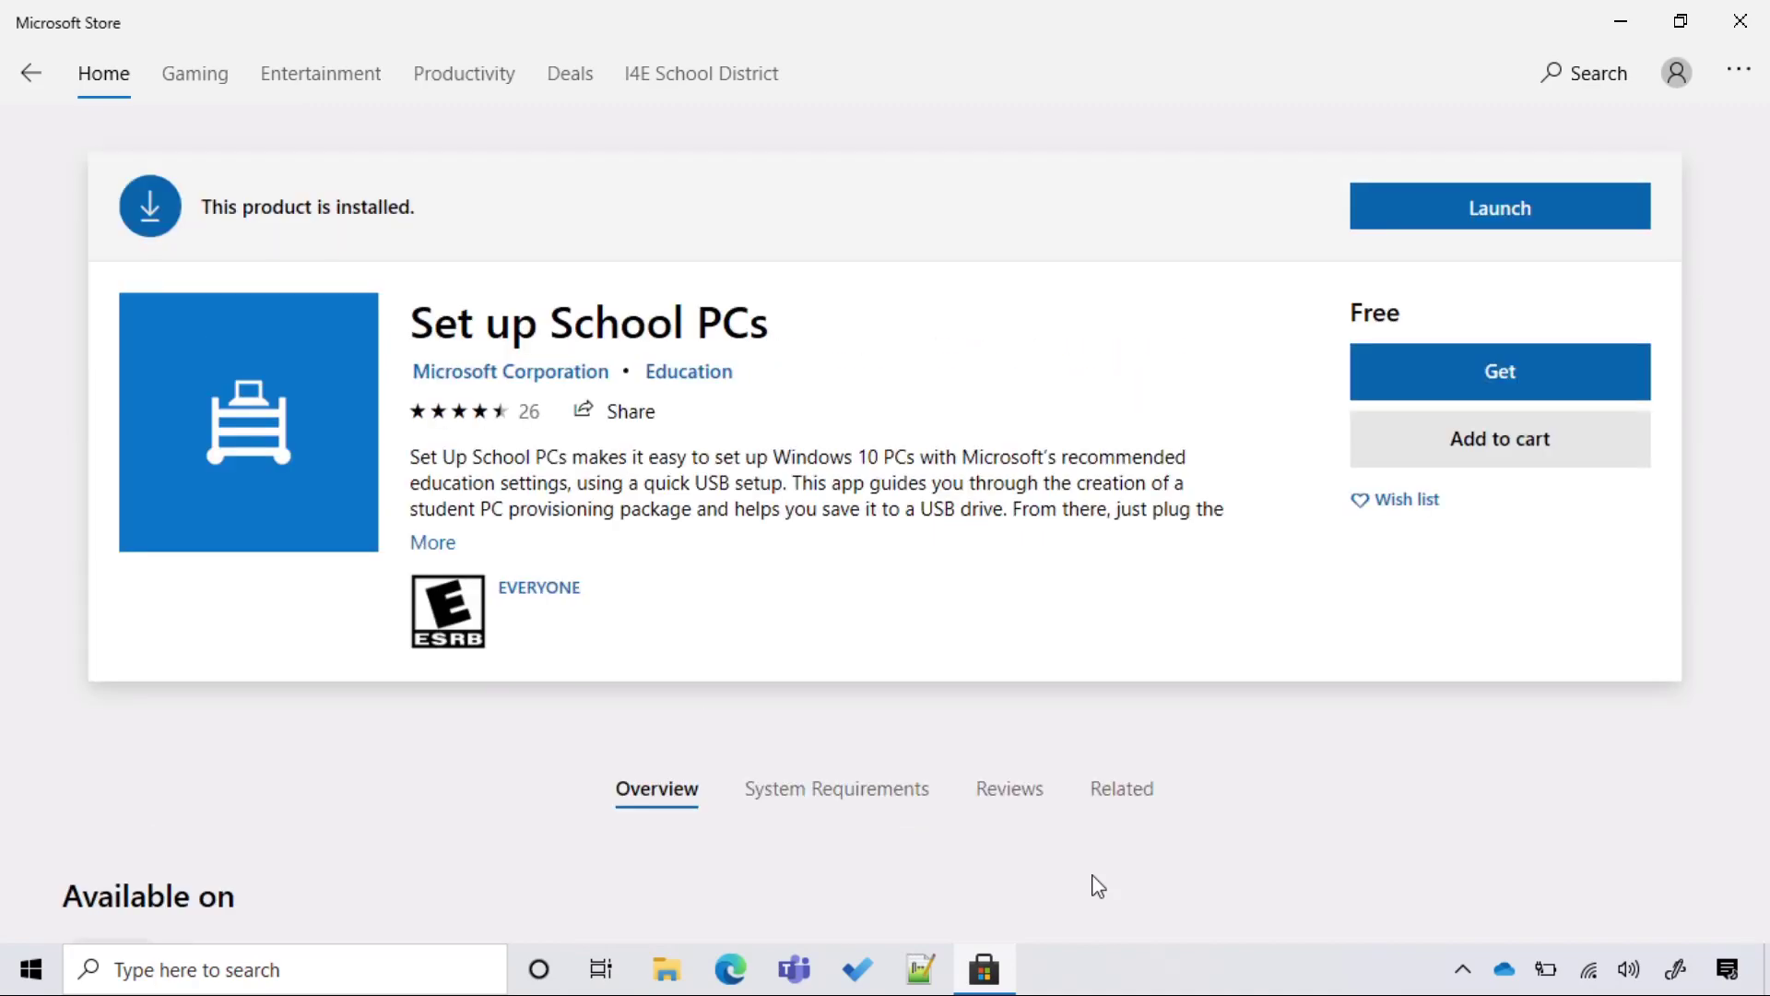
key("Return")
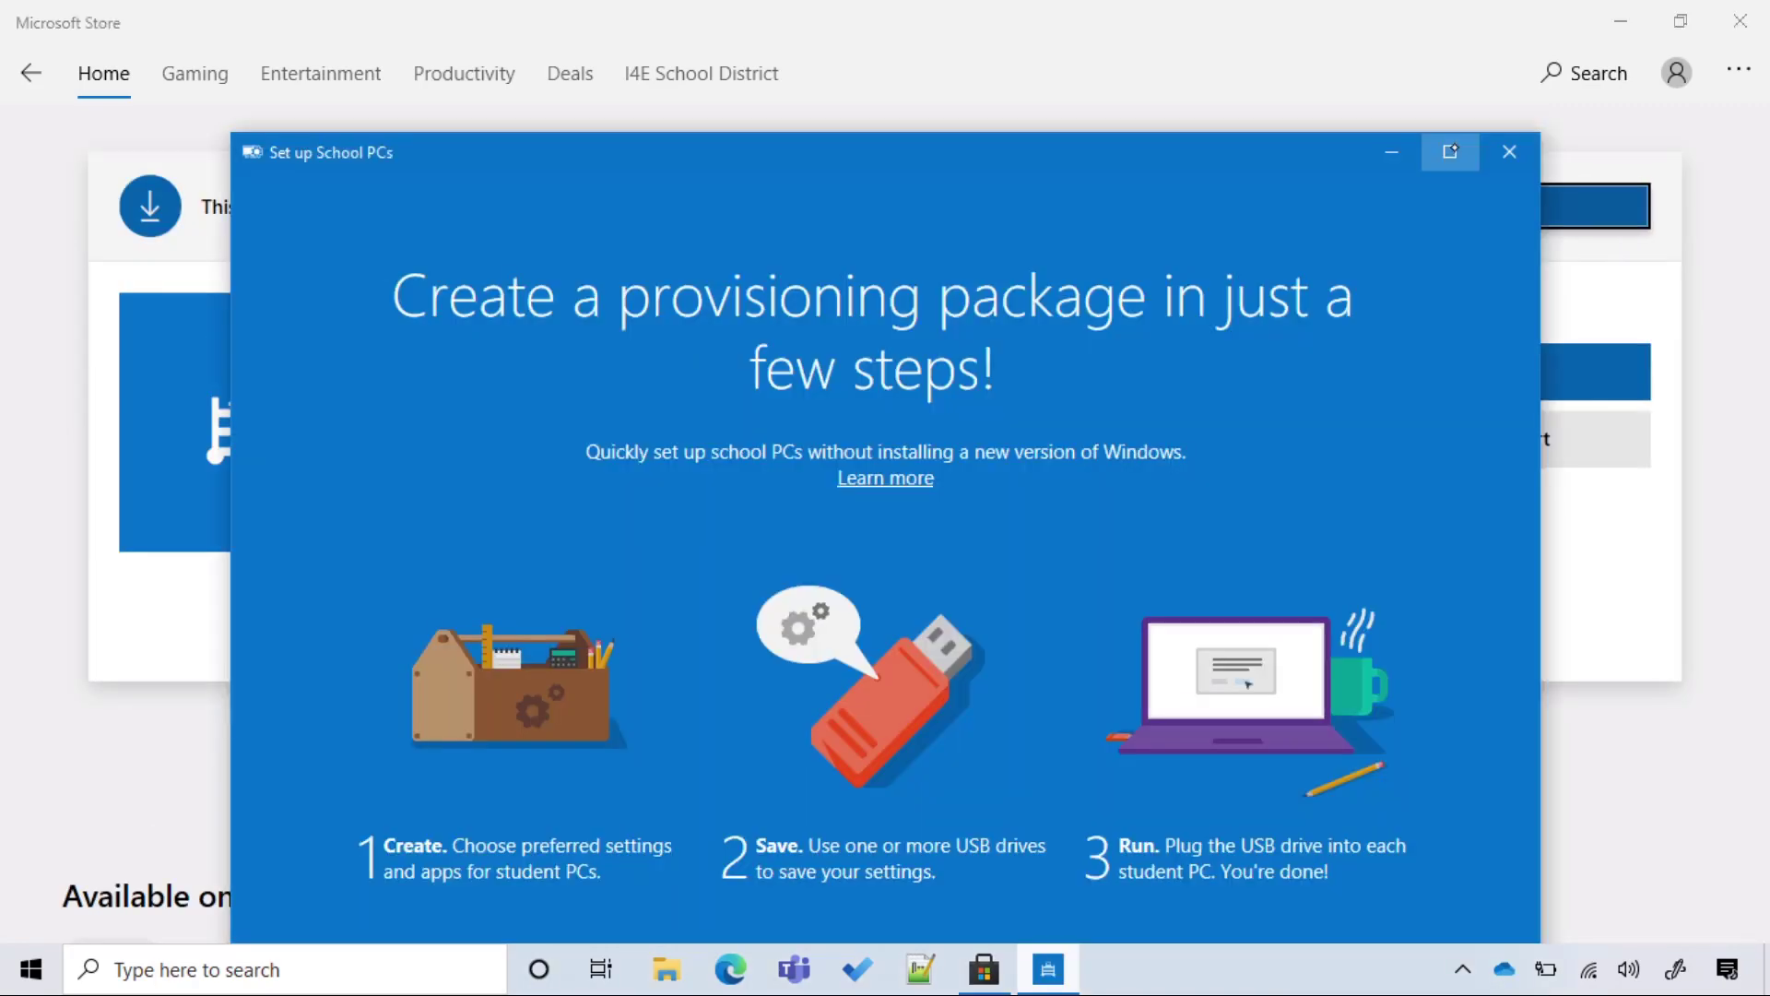
Maximize the window and start a new provisioning package named _SUSP.
left_click(1451, 151)
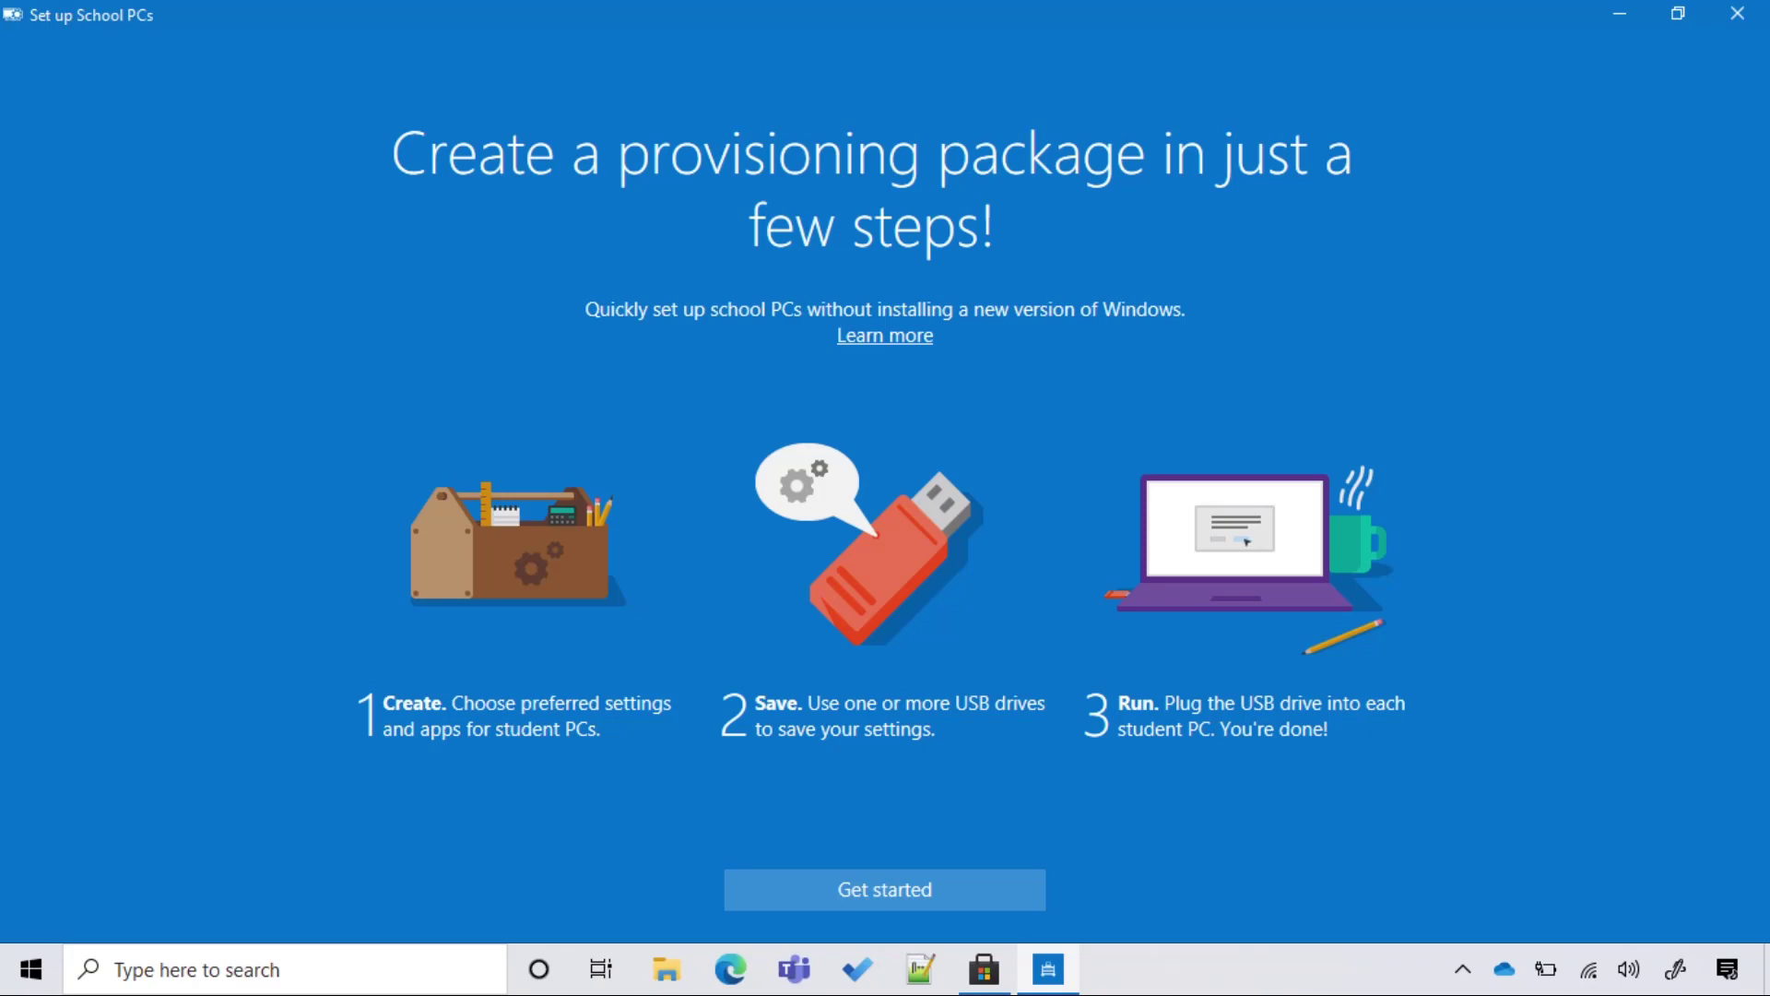
left_click(911, 883)
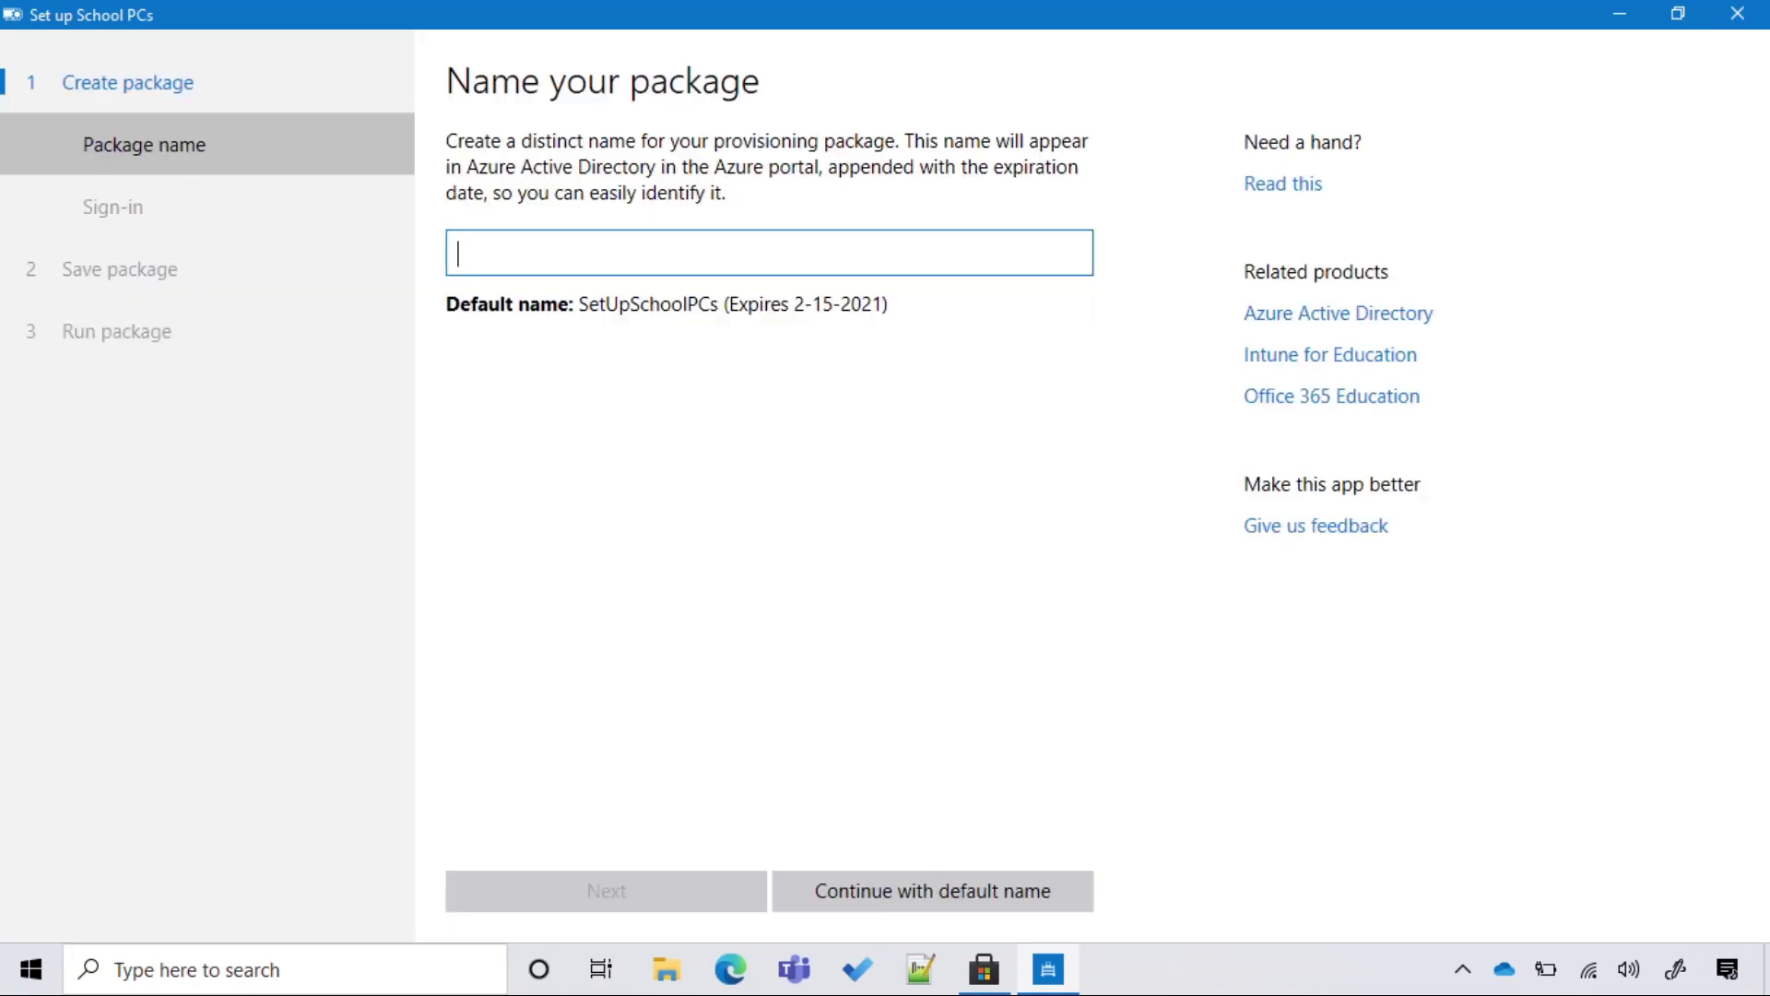
type("_SUSP")
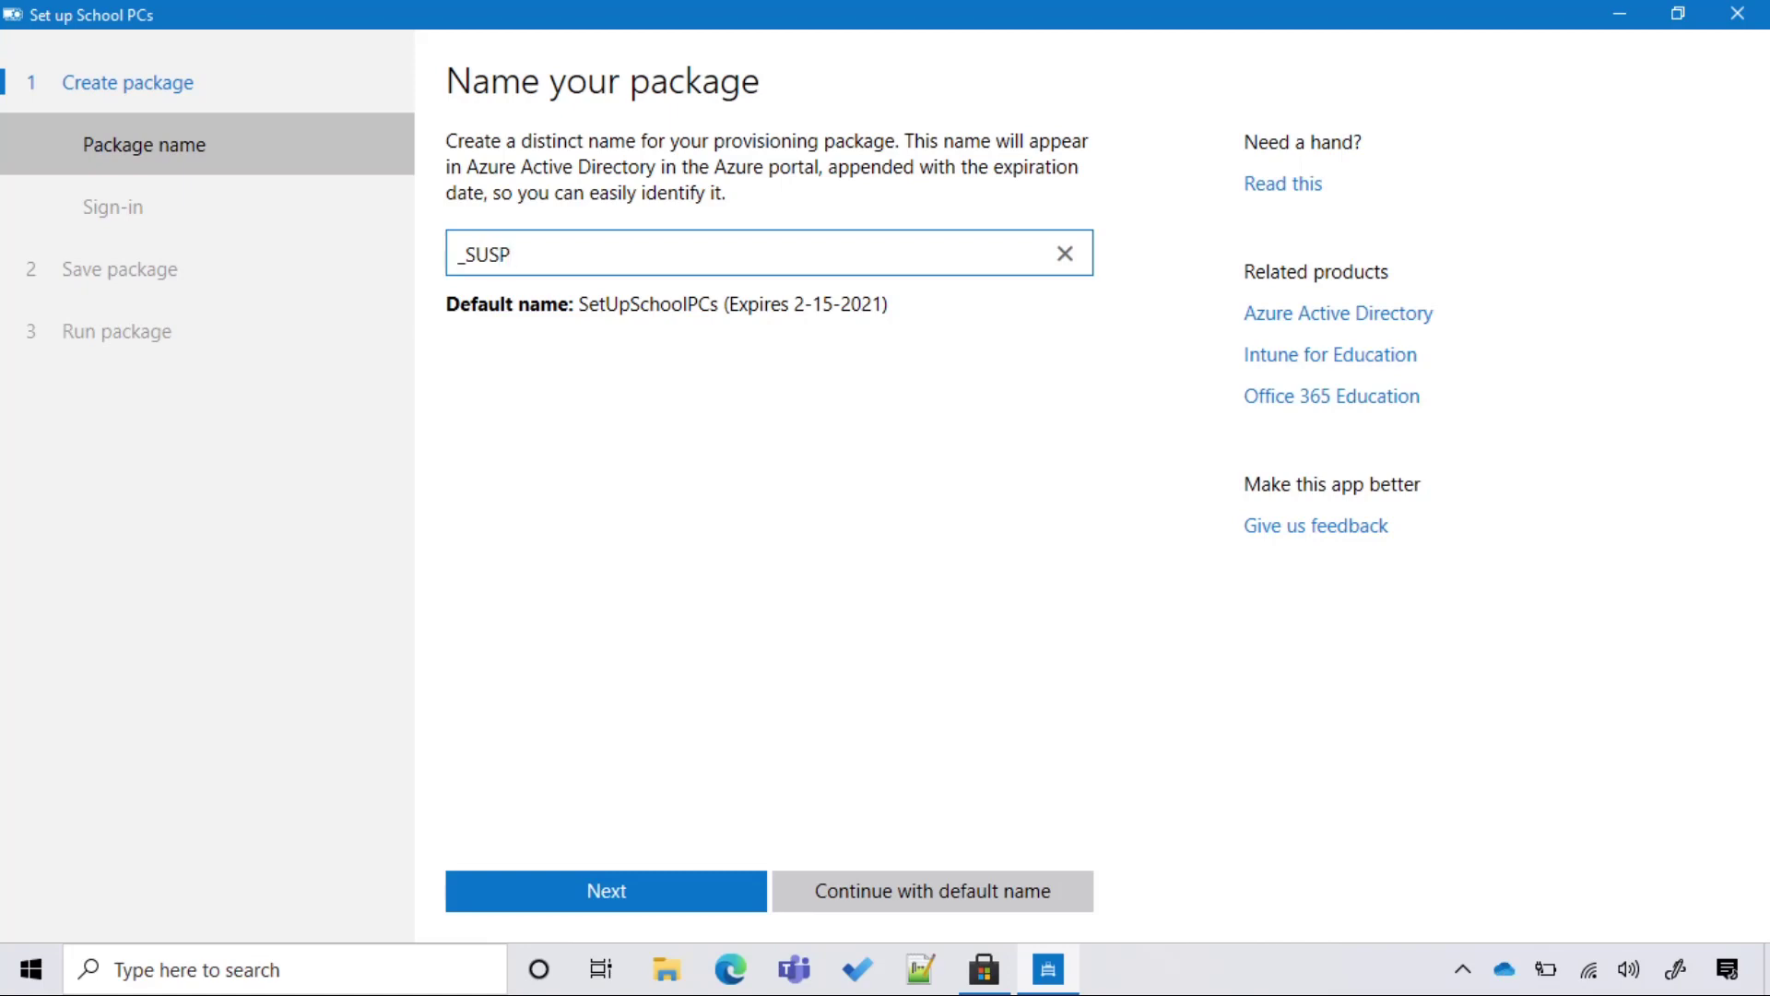
left_click(475, 865)
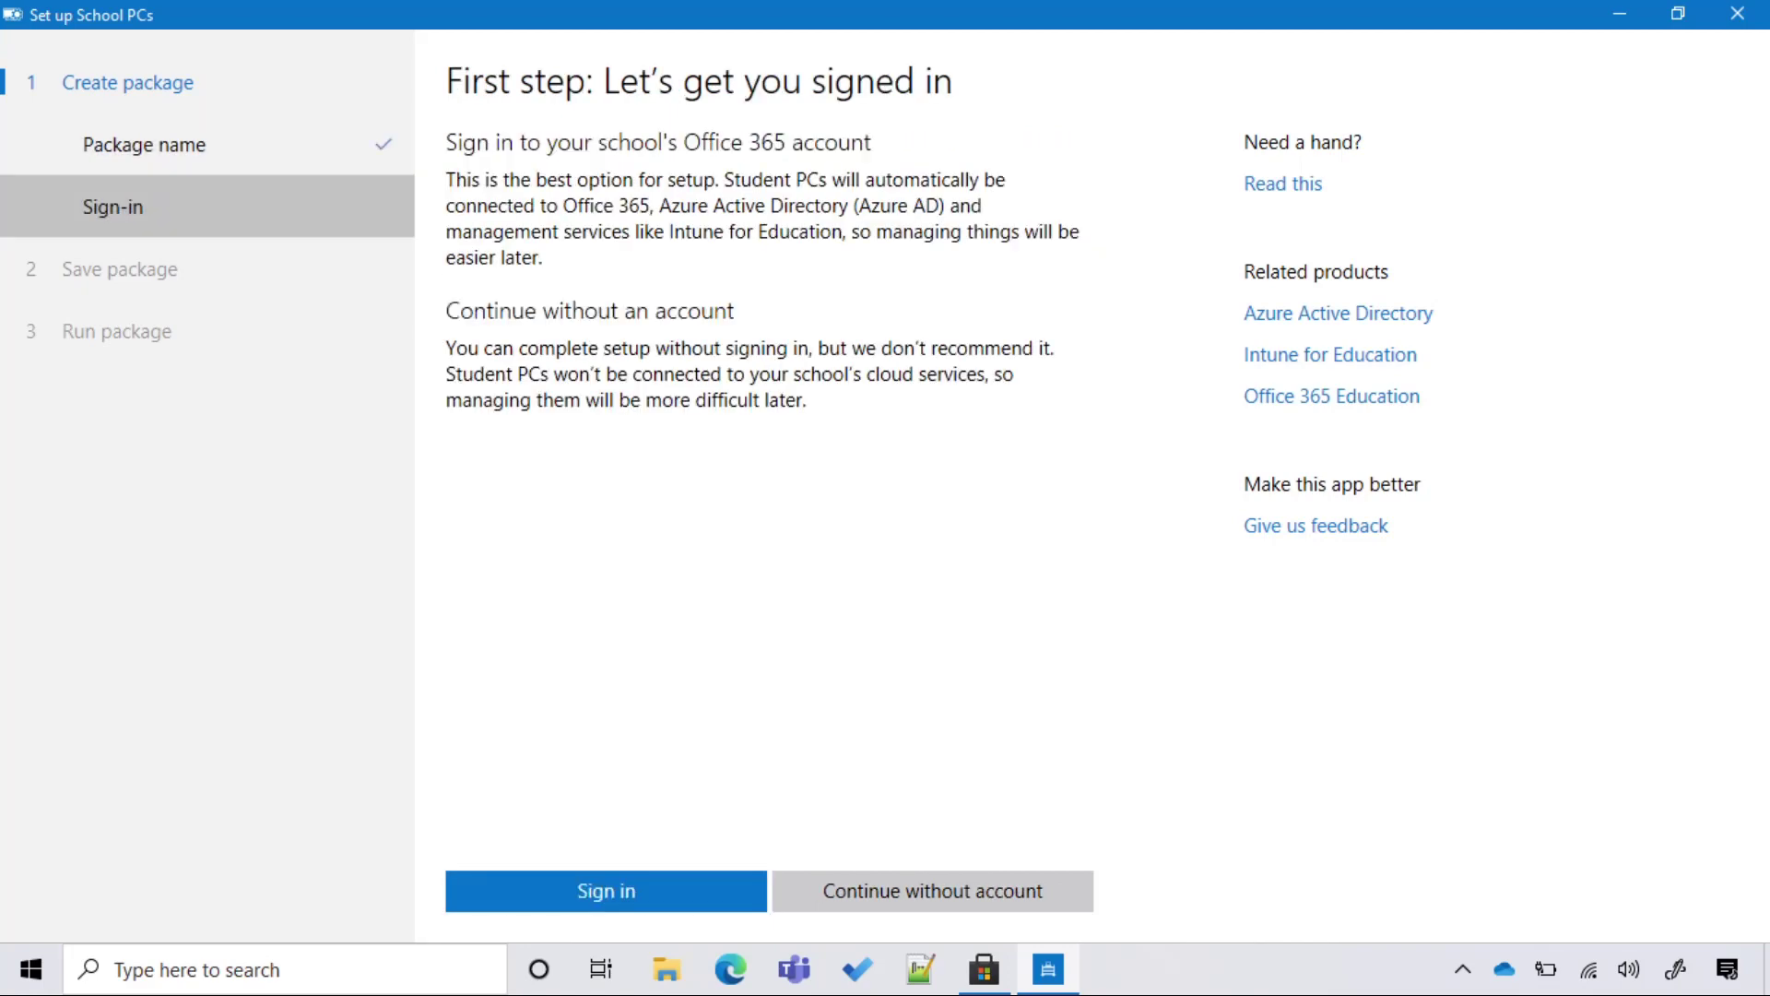
Sign in with the school admin e-mail and password, signing in to this app only.
left_click(606, 891)
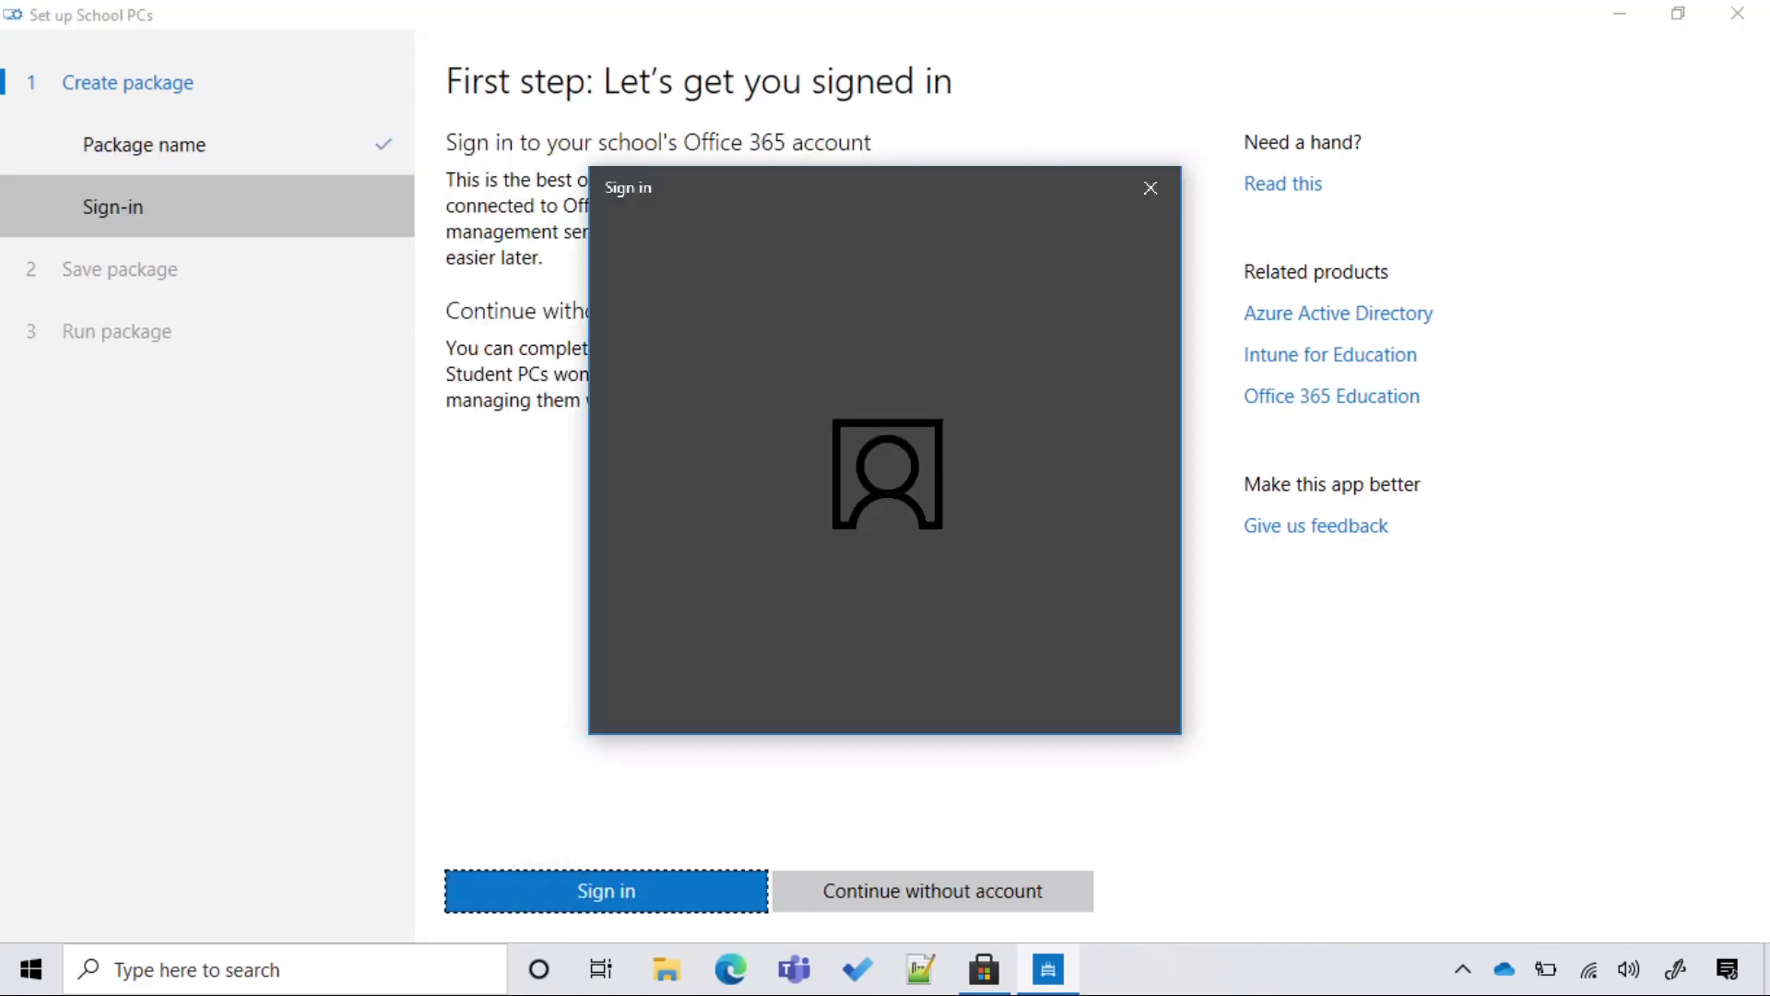
key("Return")
type("•••••••••")
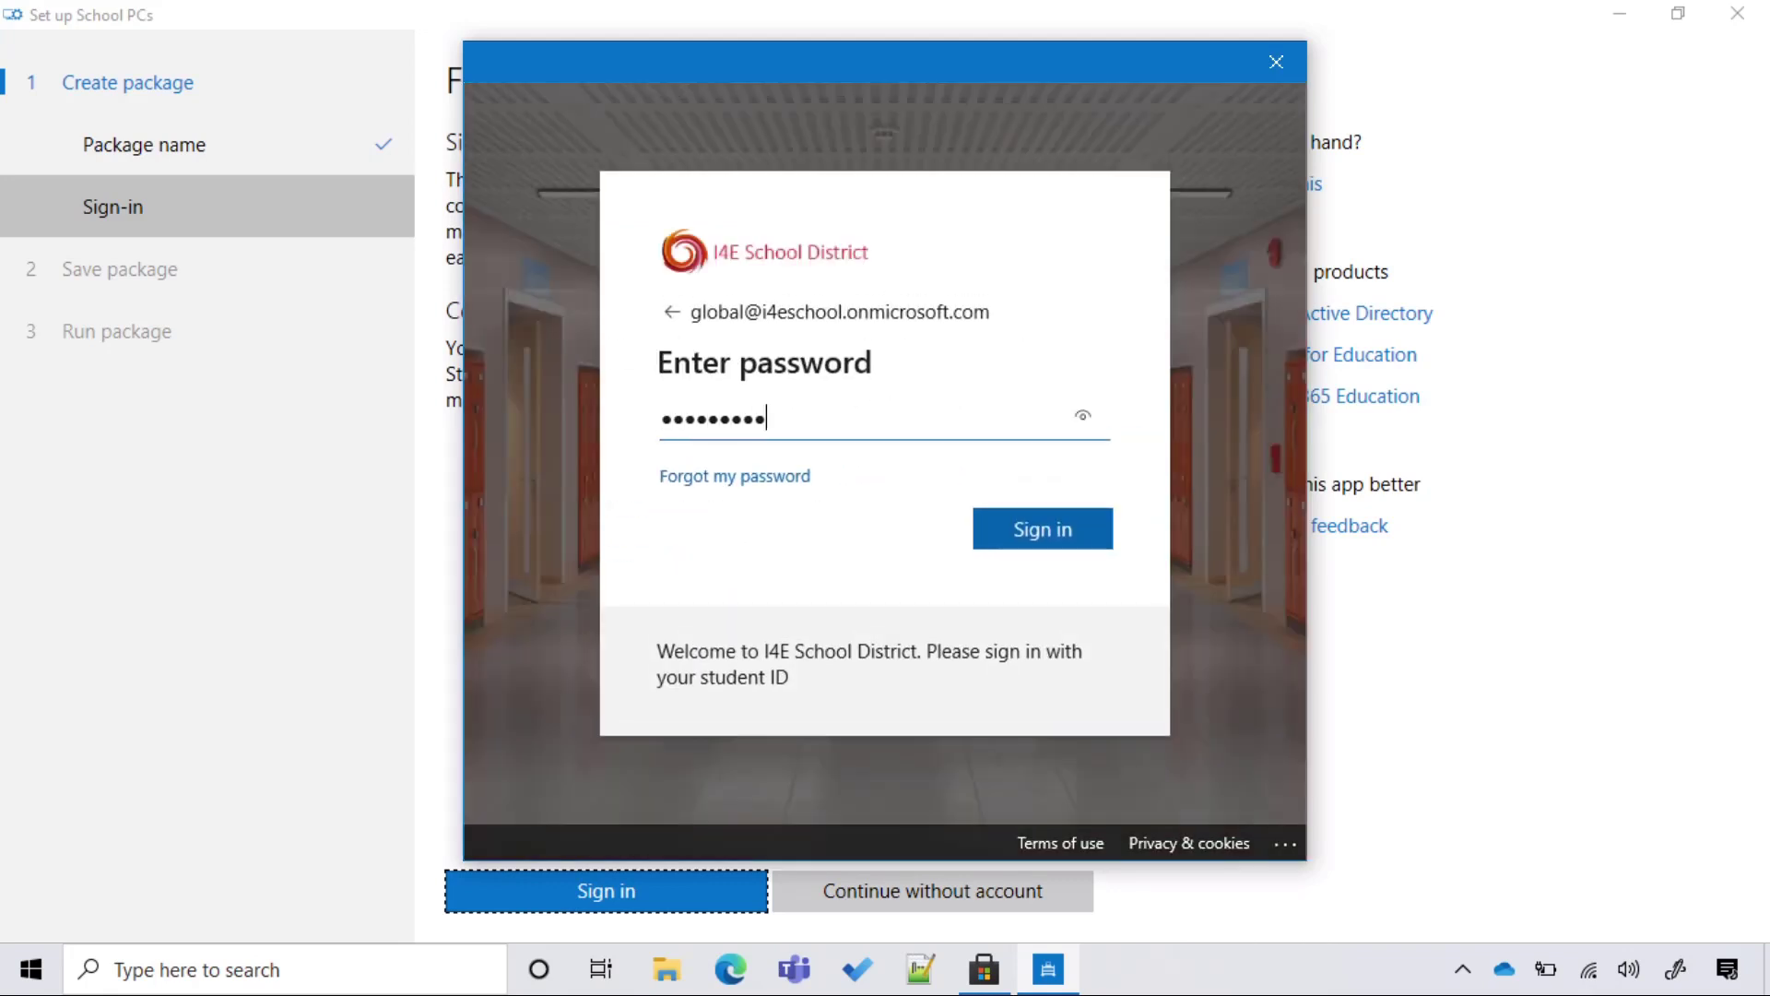
type("•")
key("Return")
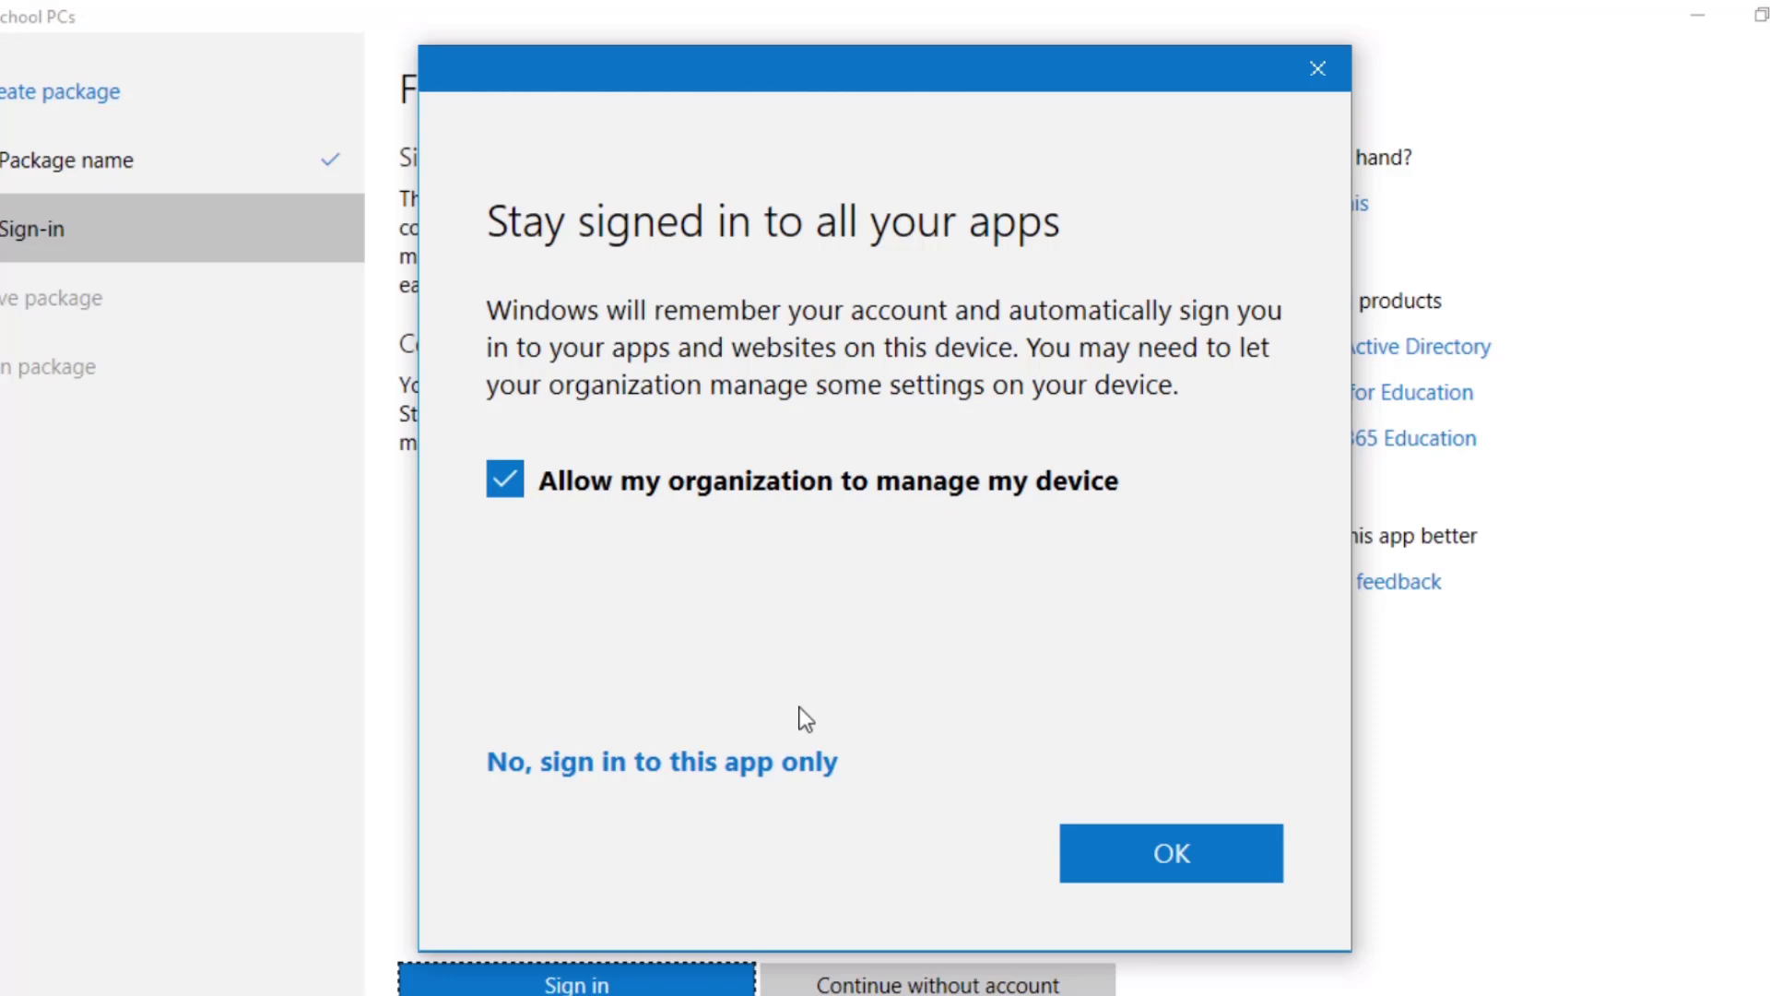
left_click(736, 768)
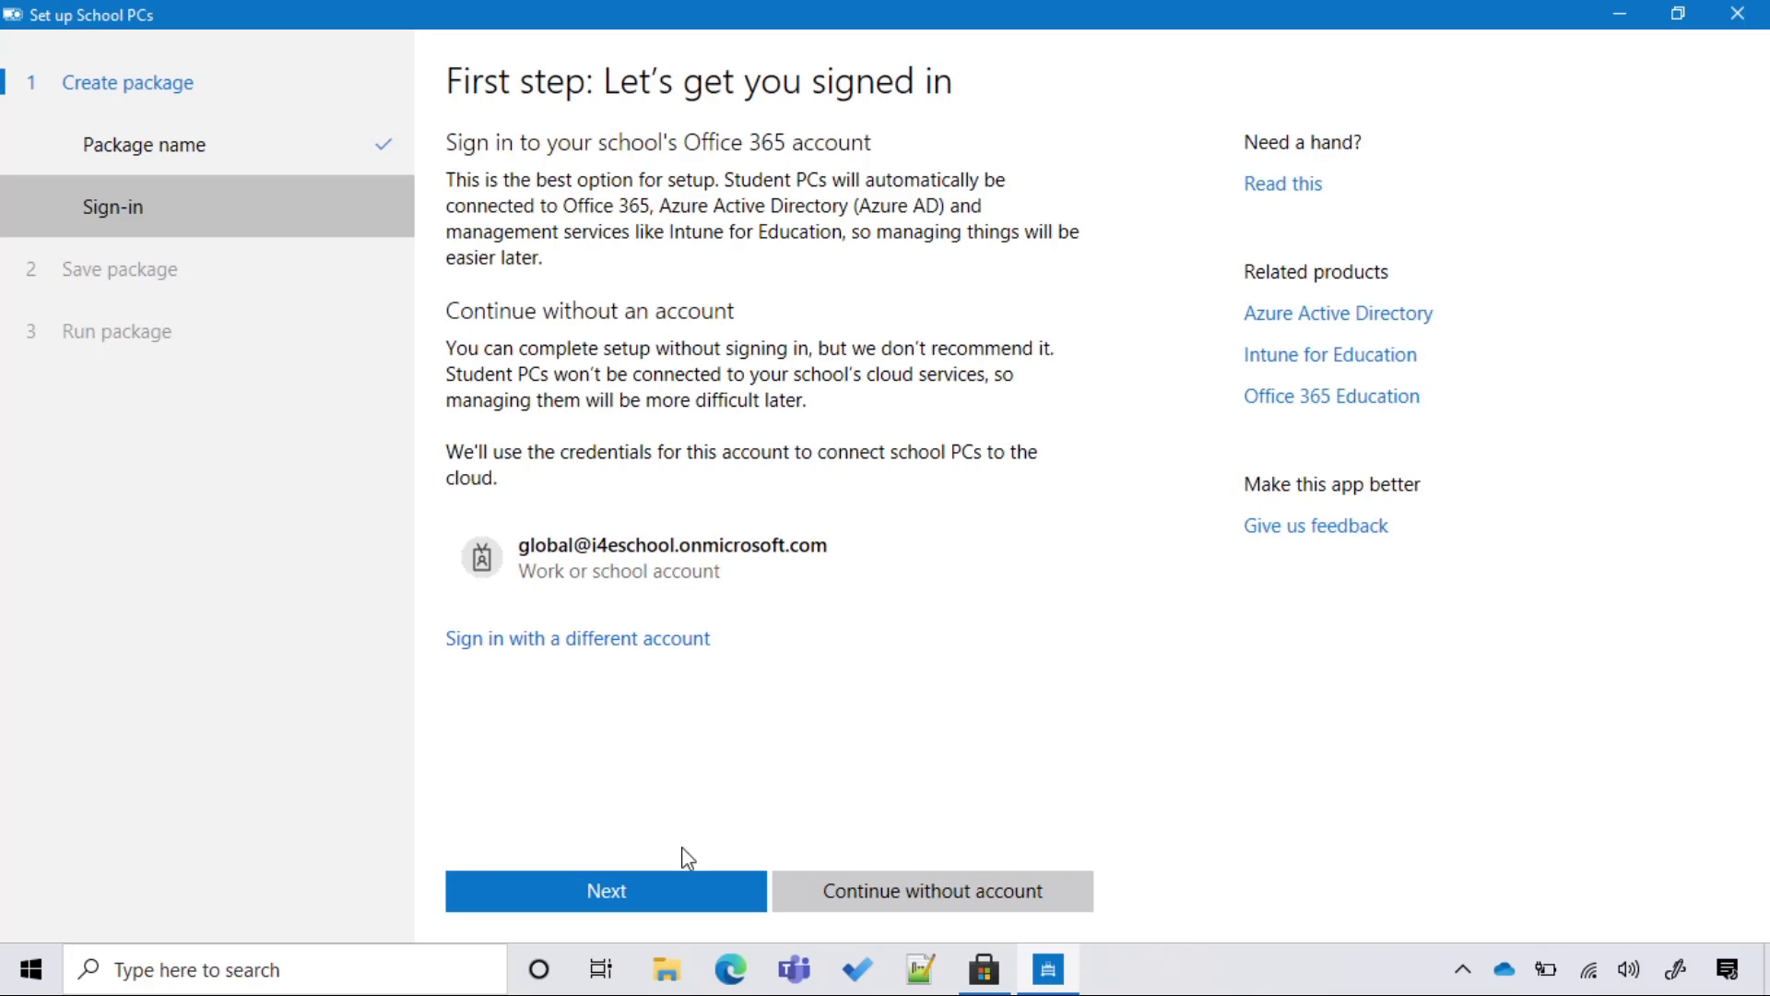
Connect to the School District Wi-Fi network using its security key, then continue.
left_click(680, 894)
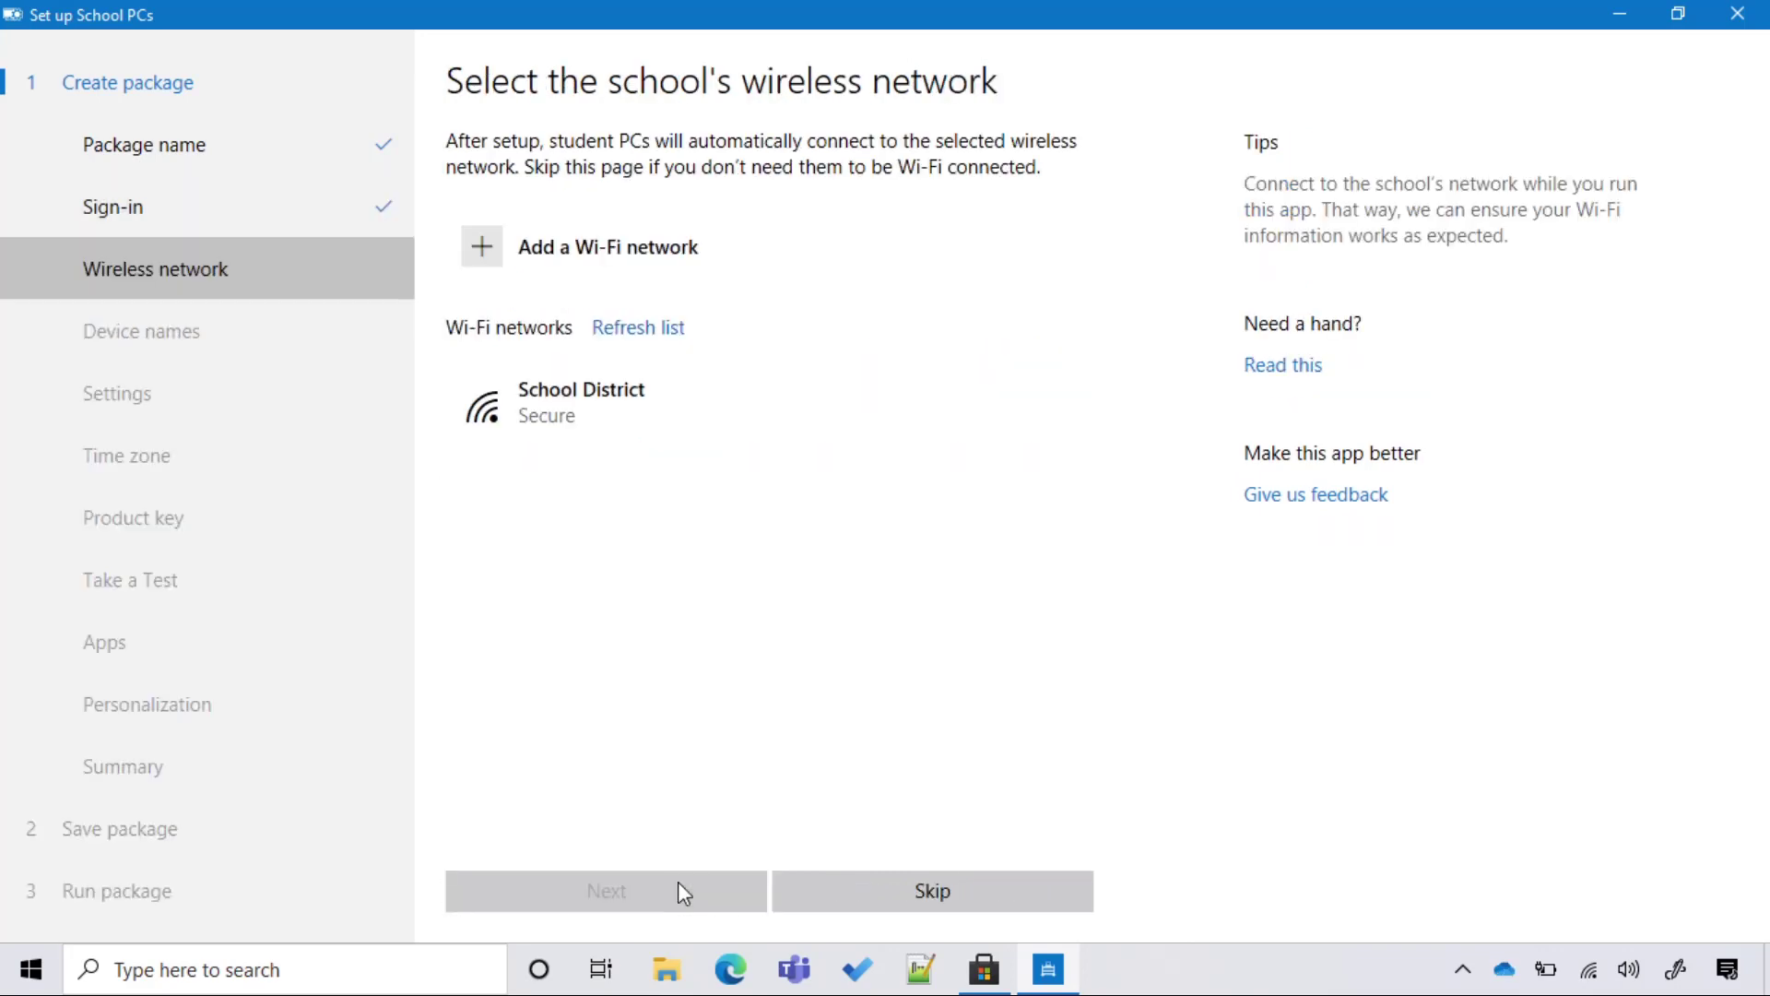
left_click(581, 402)
left_click(747, 506)
type("aaaaaaaaaa")
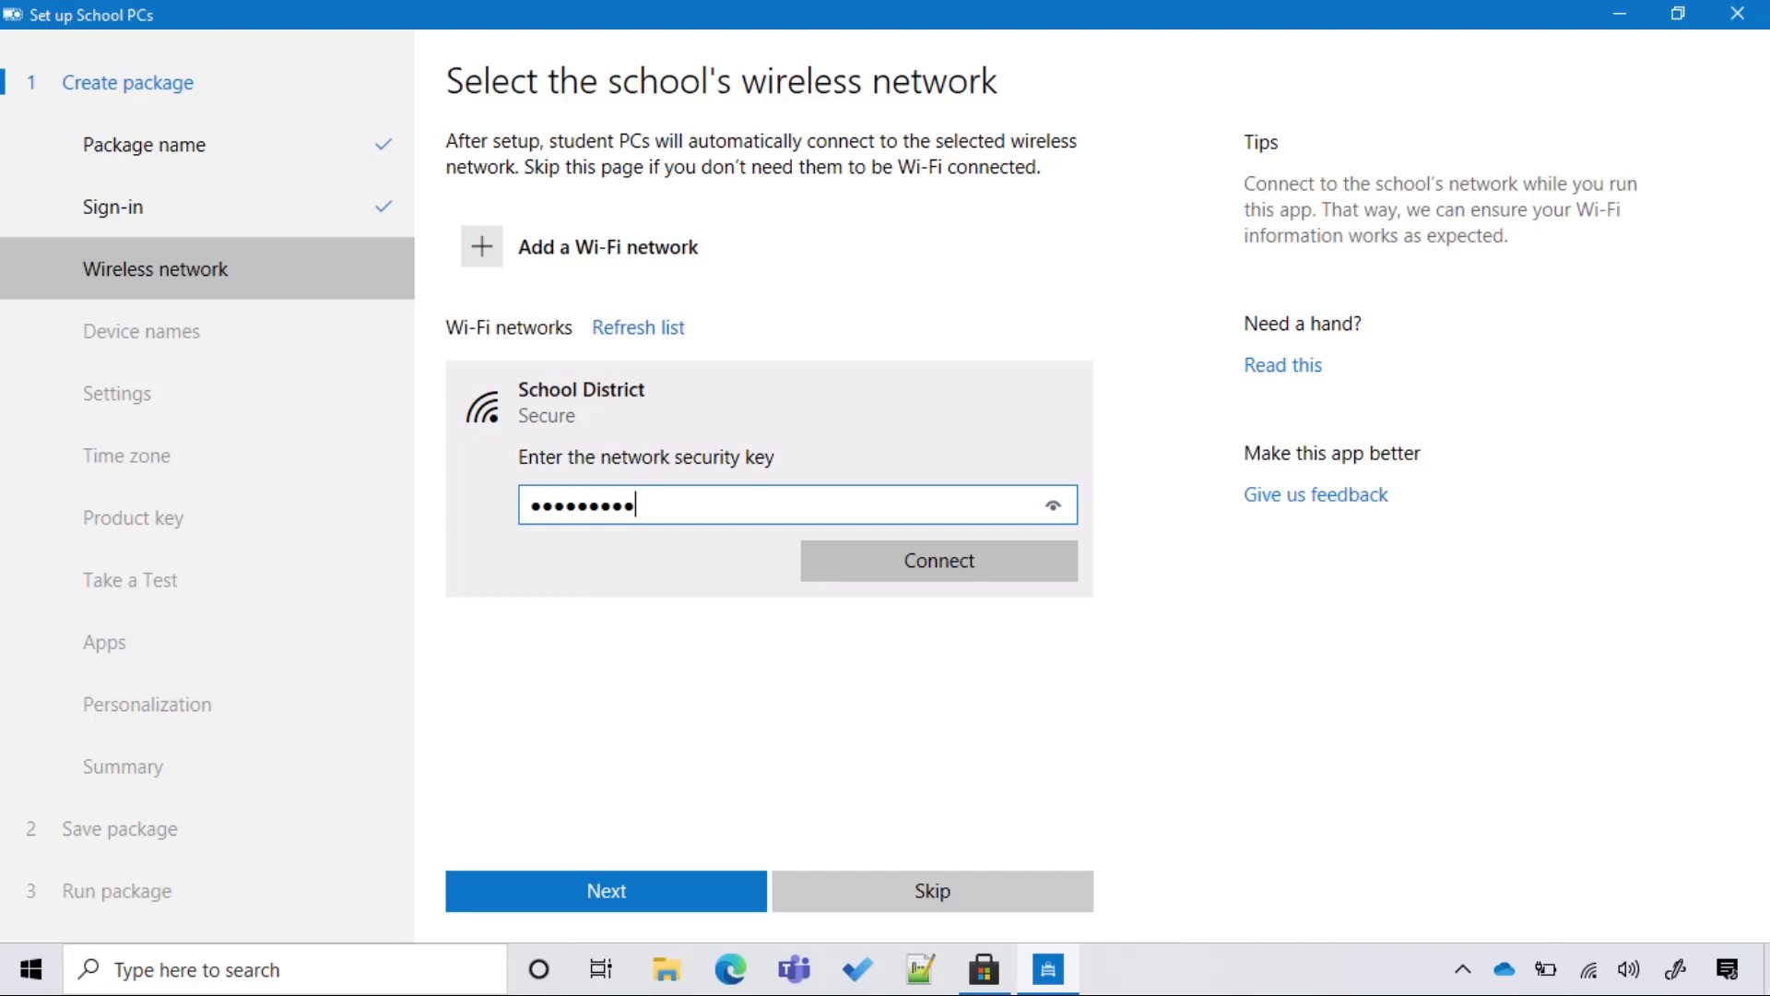
key("Return")
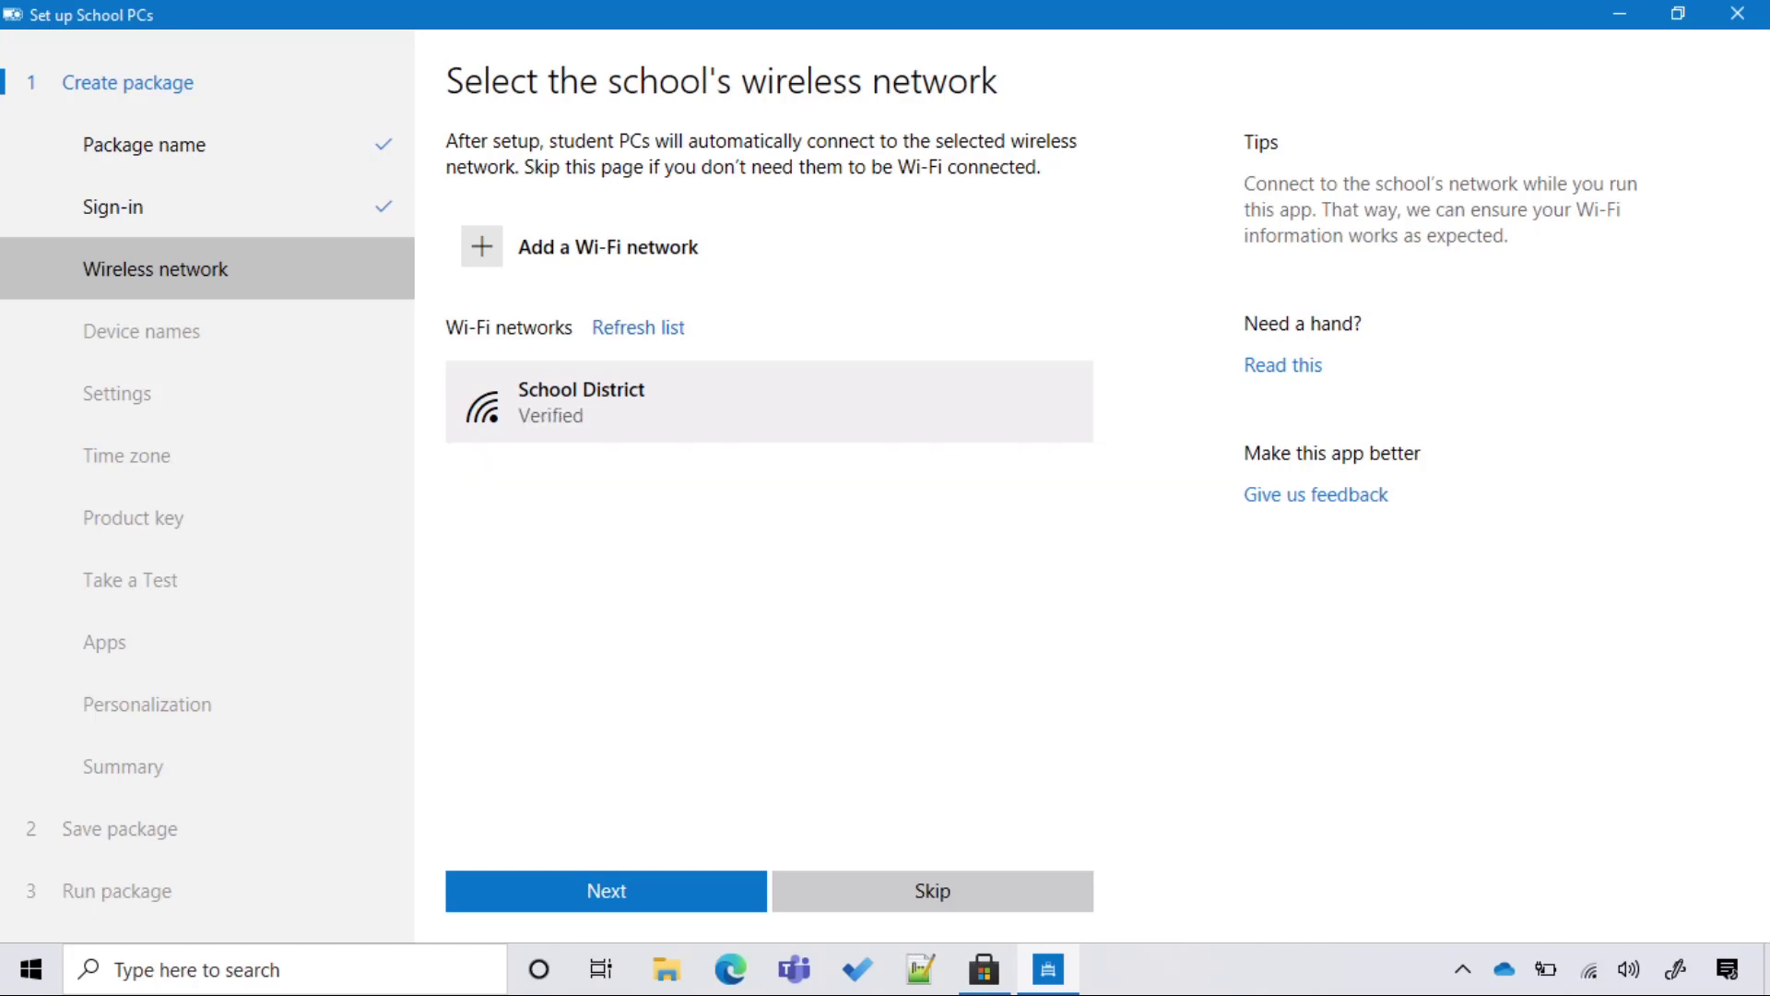
key("Return")
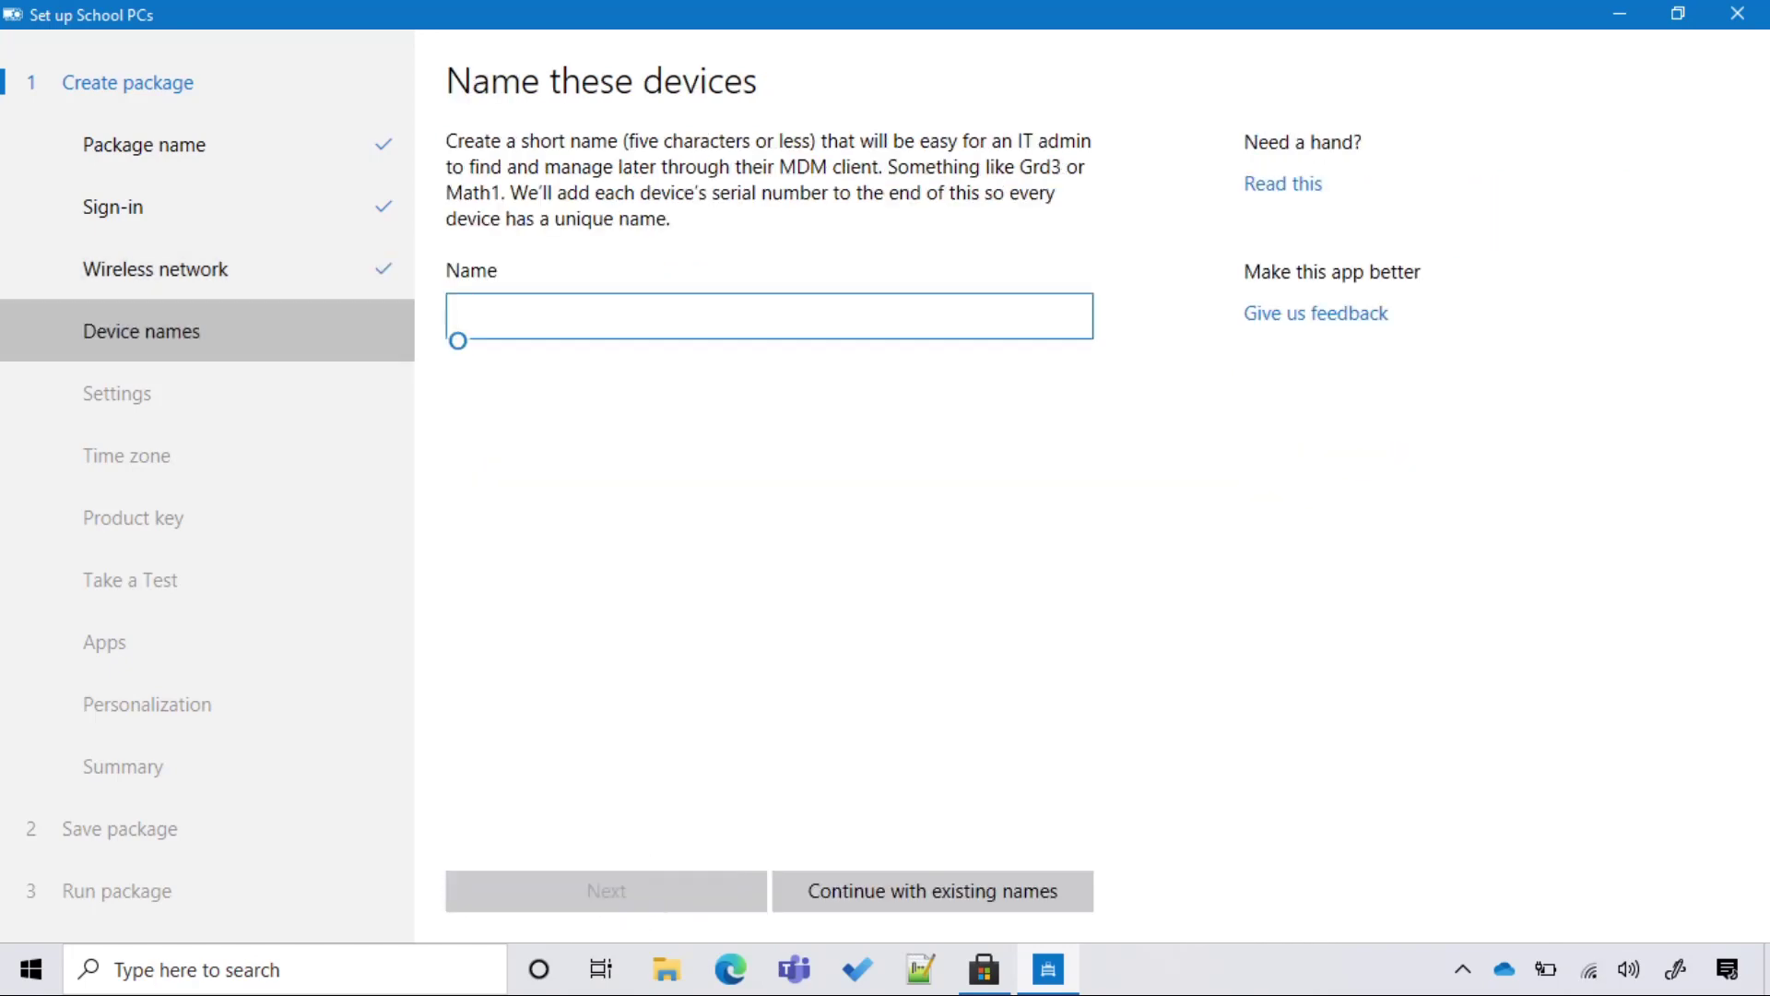
Set the device name prefix to ELEM- and continue.
type("ELEM-")
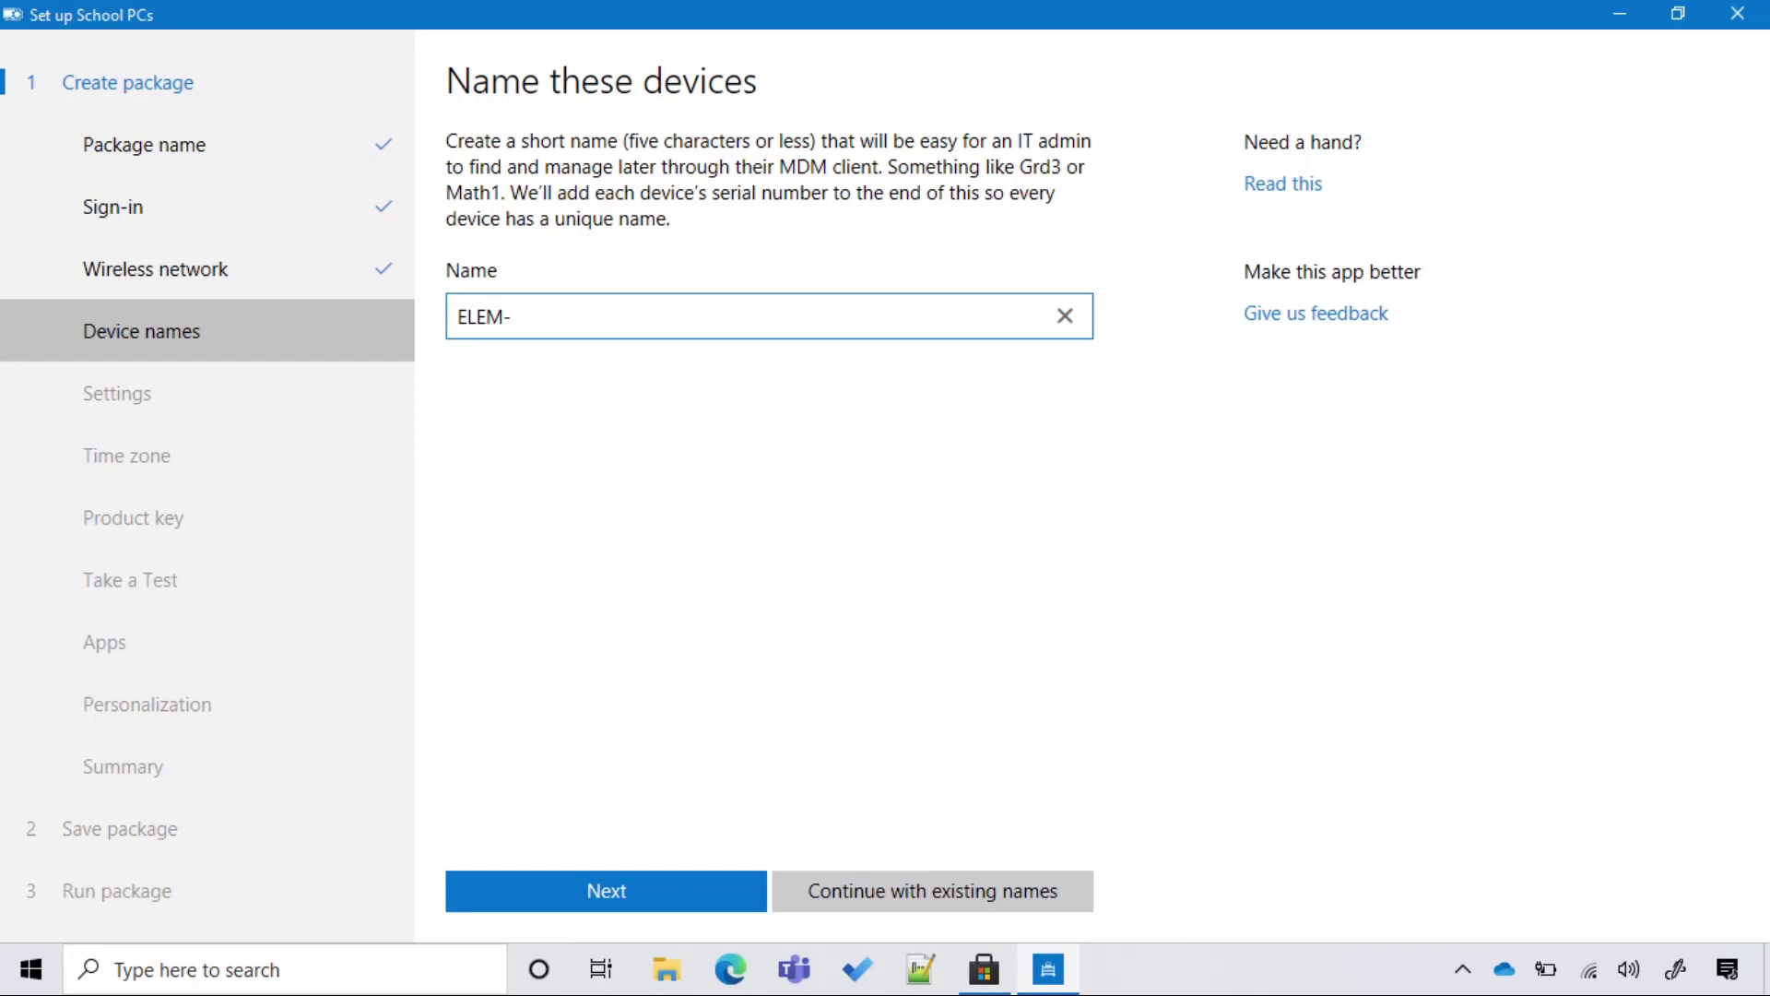
left_click(632, 897)
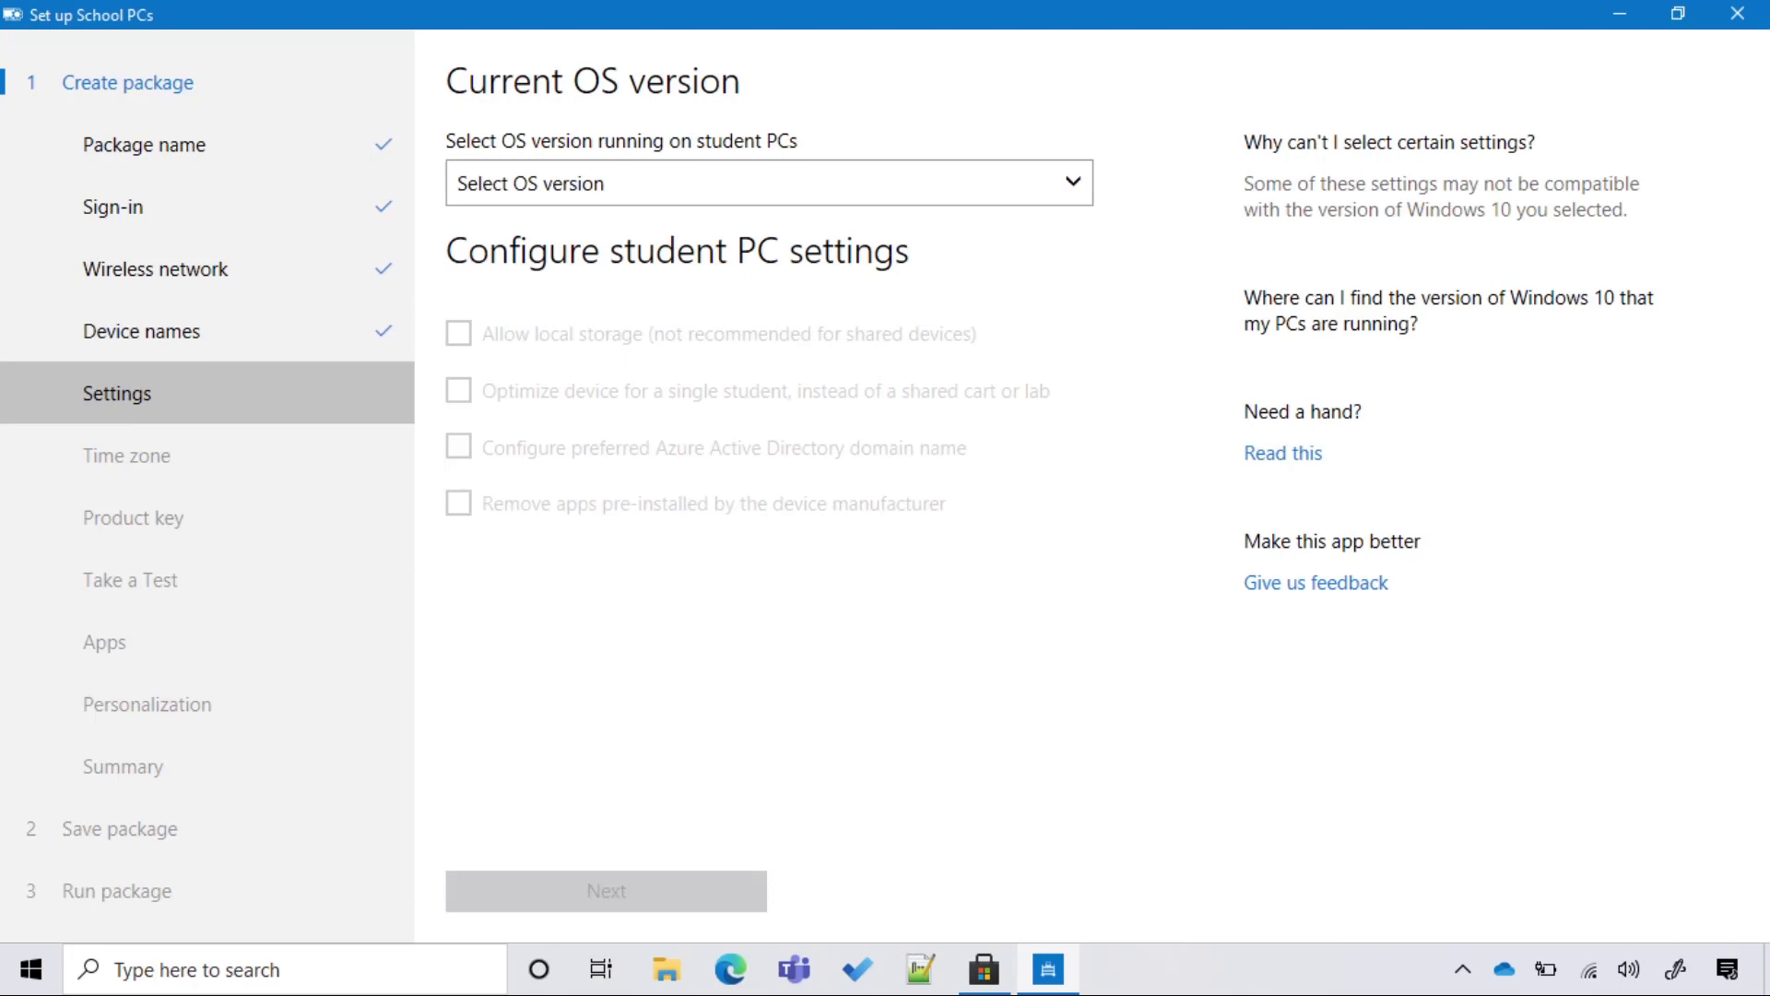
Target Windows 10 version 2004 and later, allow local storage, and set domain i4eschool.onmicrosoft.com.
left_click(769, 183)
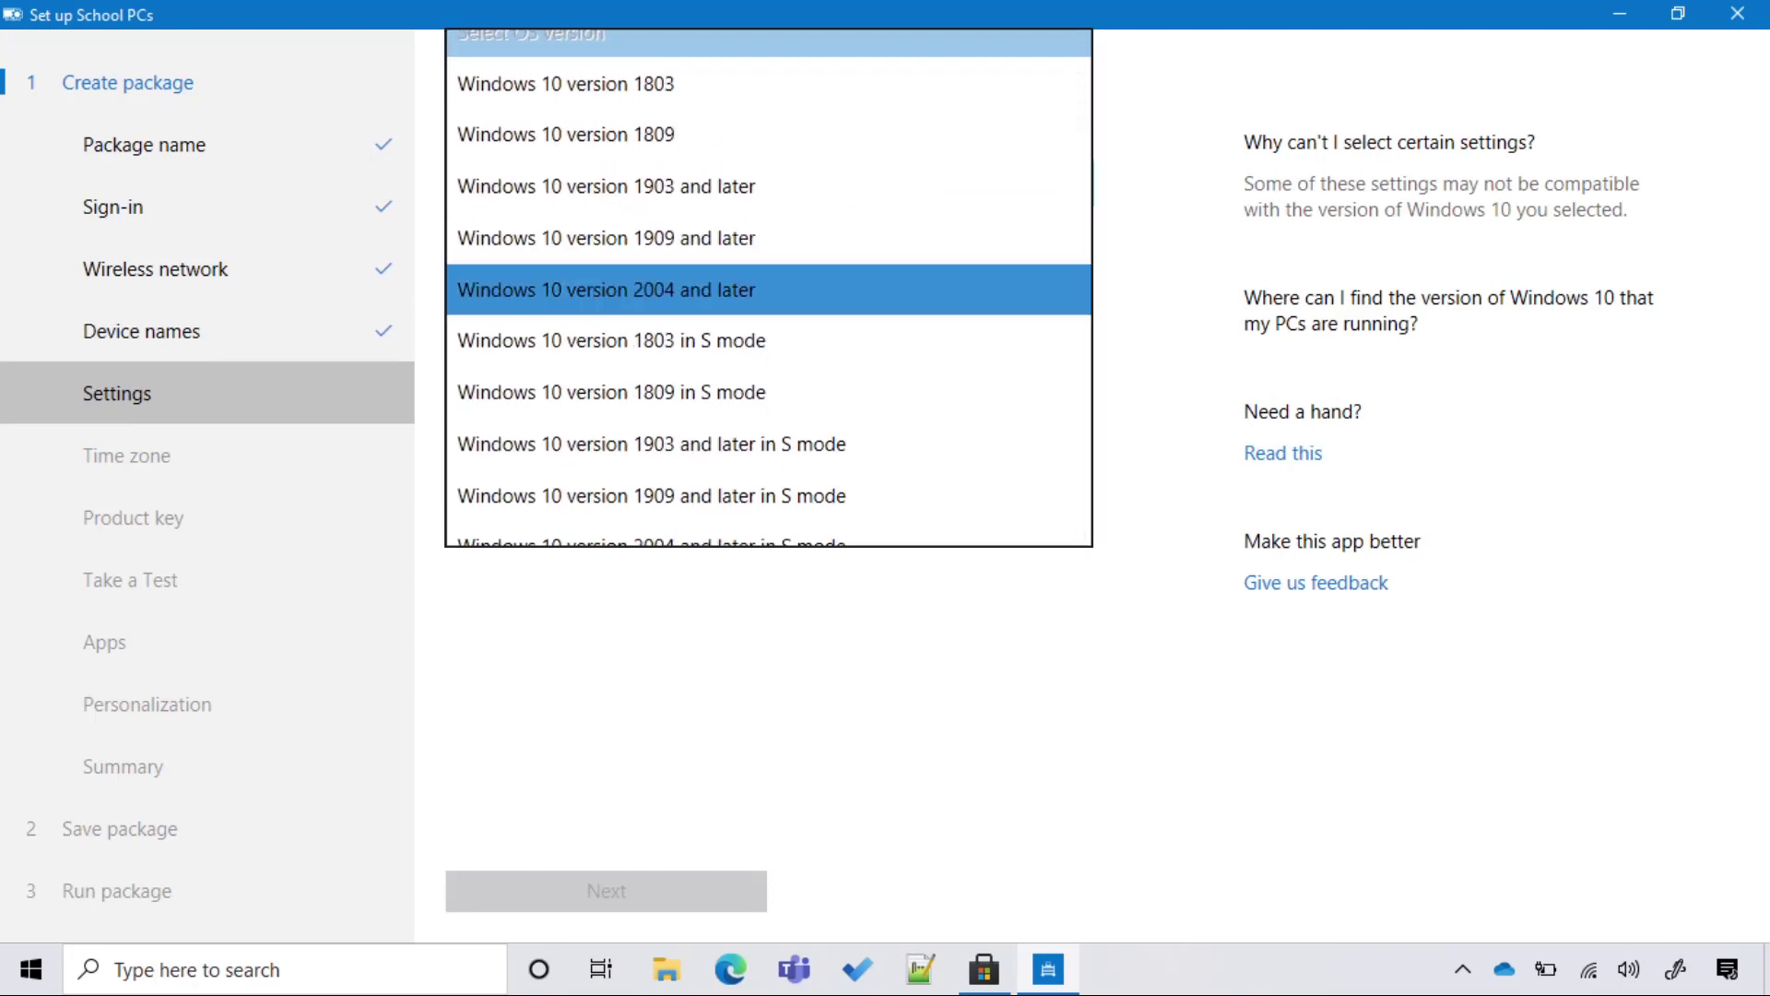
left_click(606, 290)
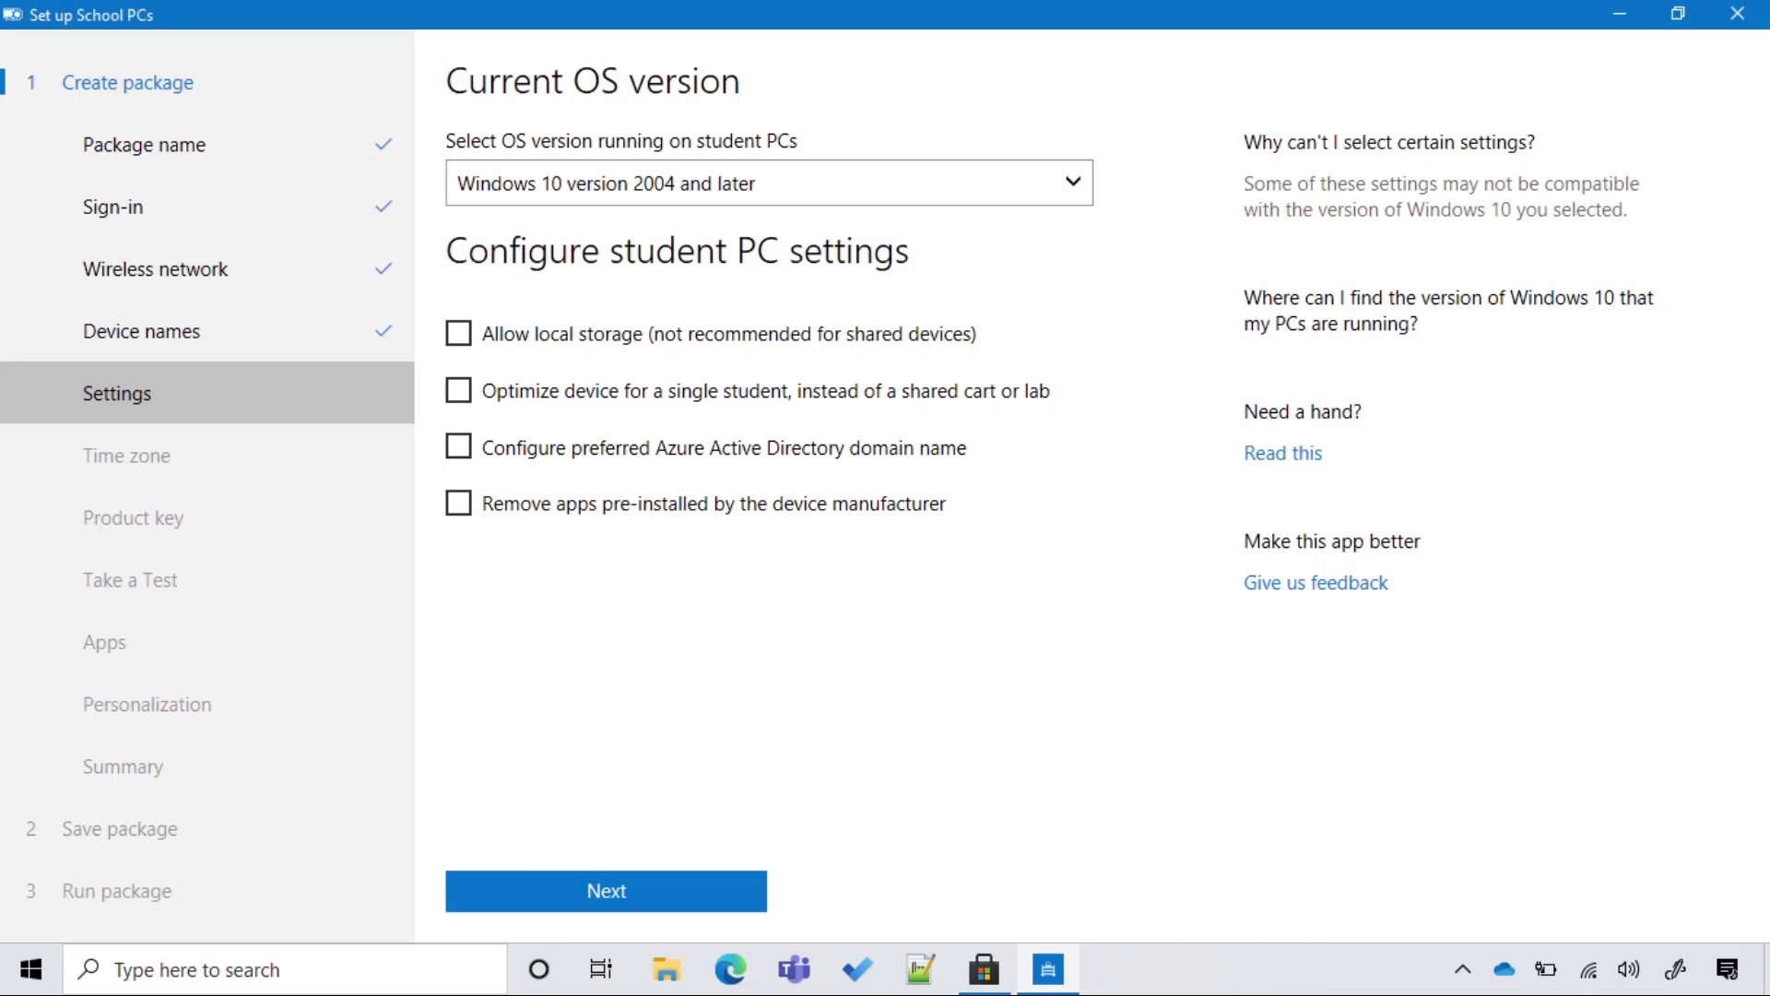
left_click(871, 323)
left_click(458, 447)
type("i4eschool.onmicroso")
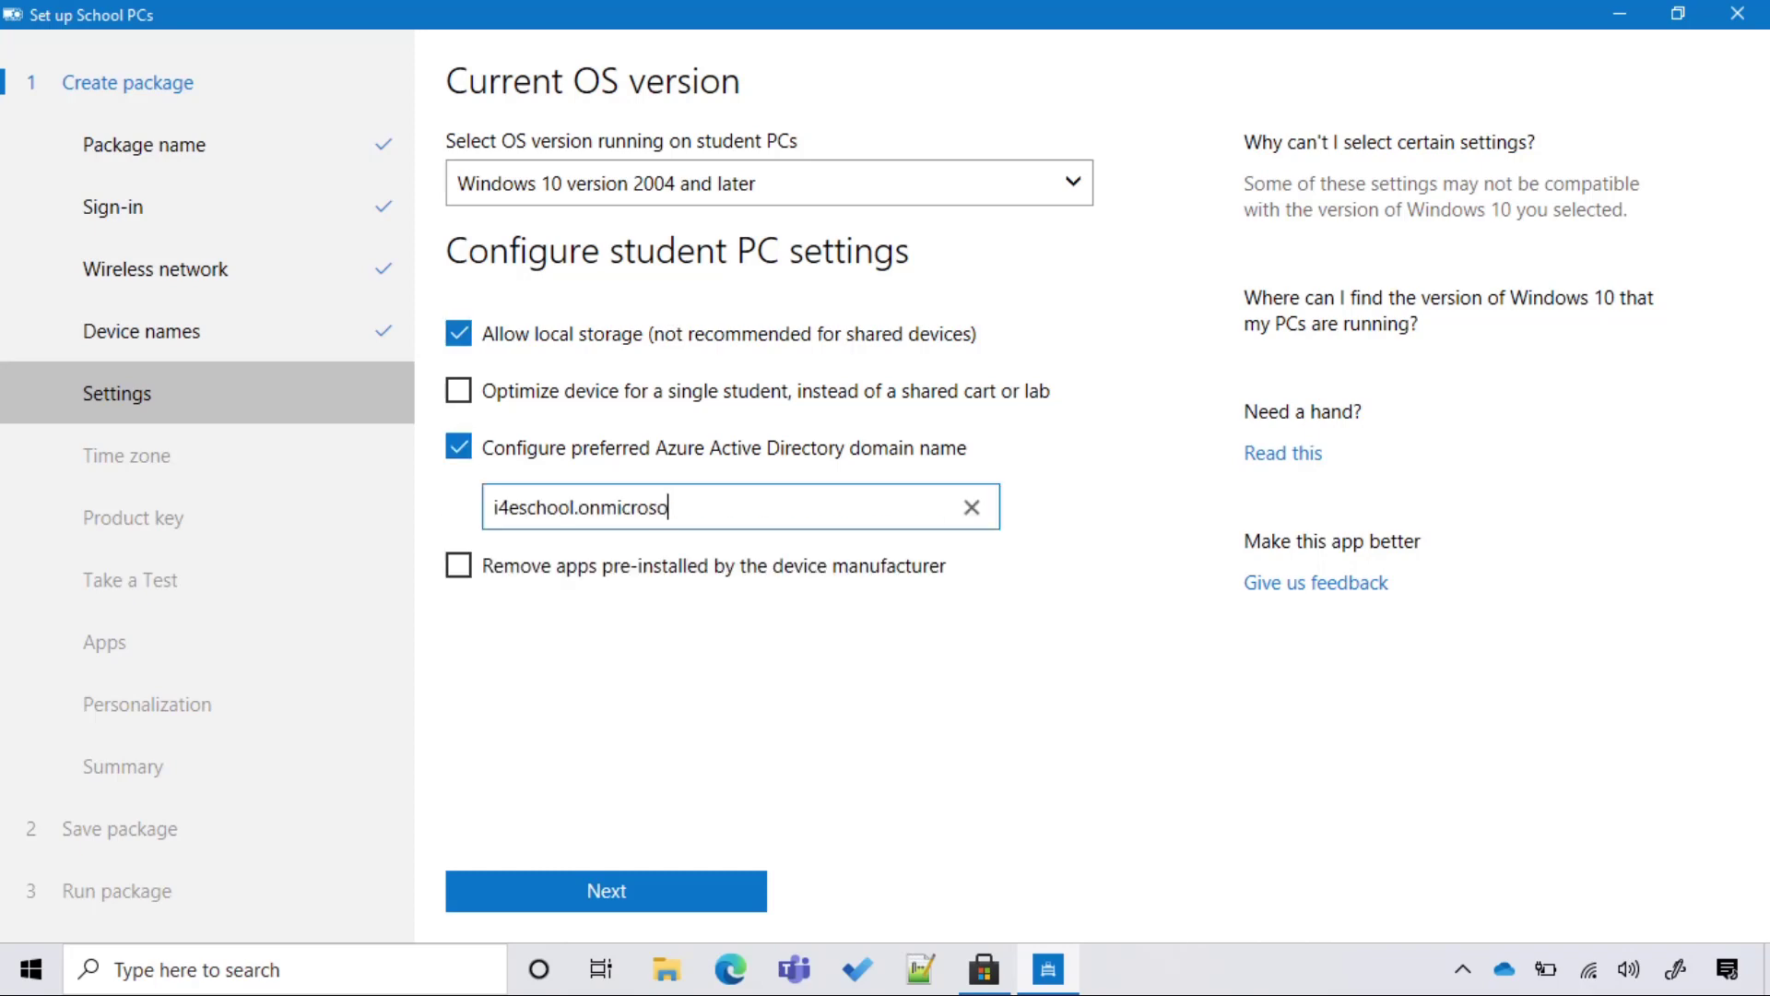
type("ft.com")
key("Return")
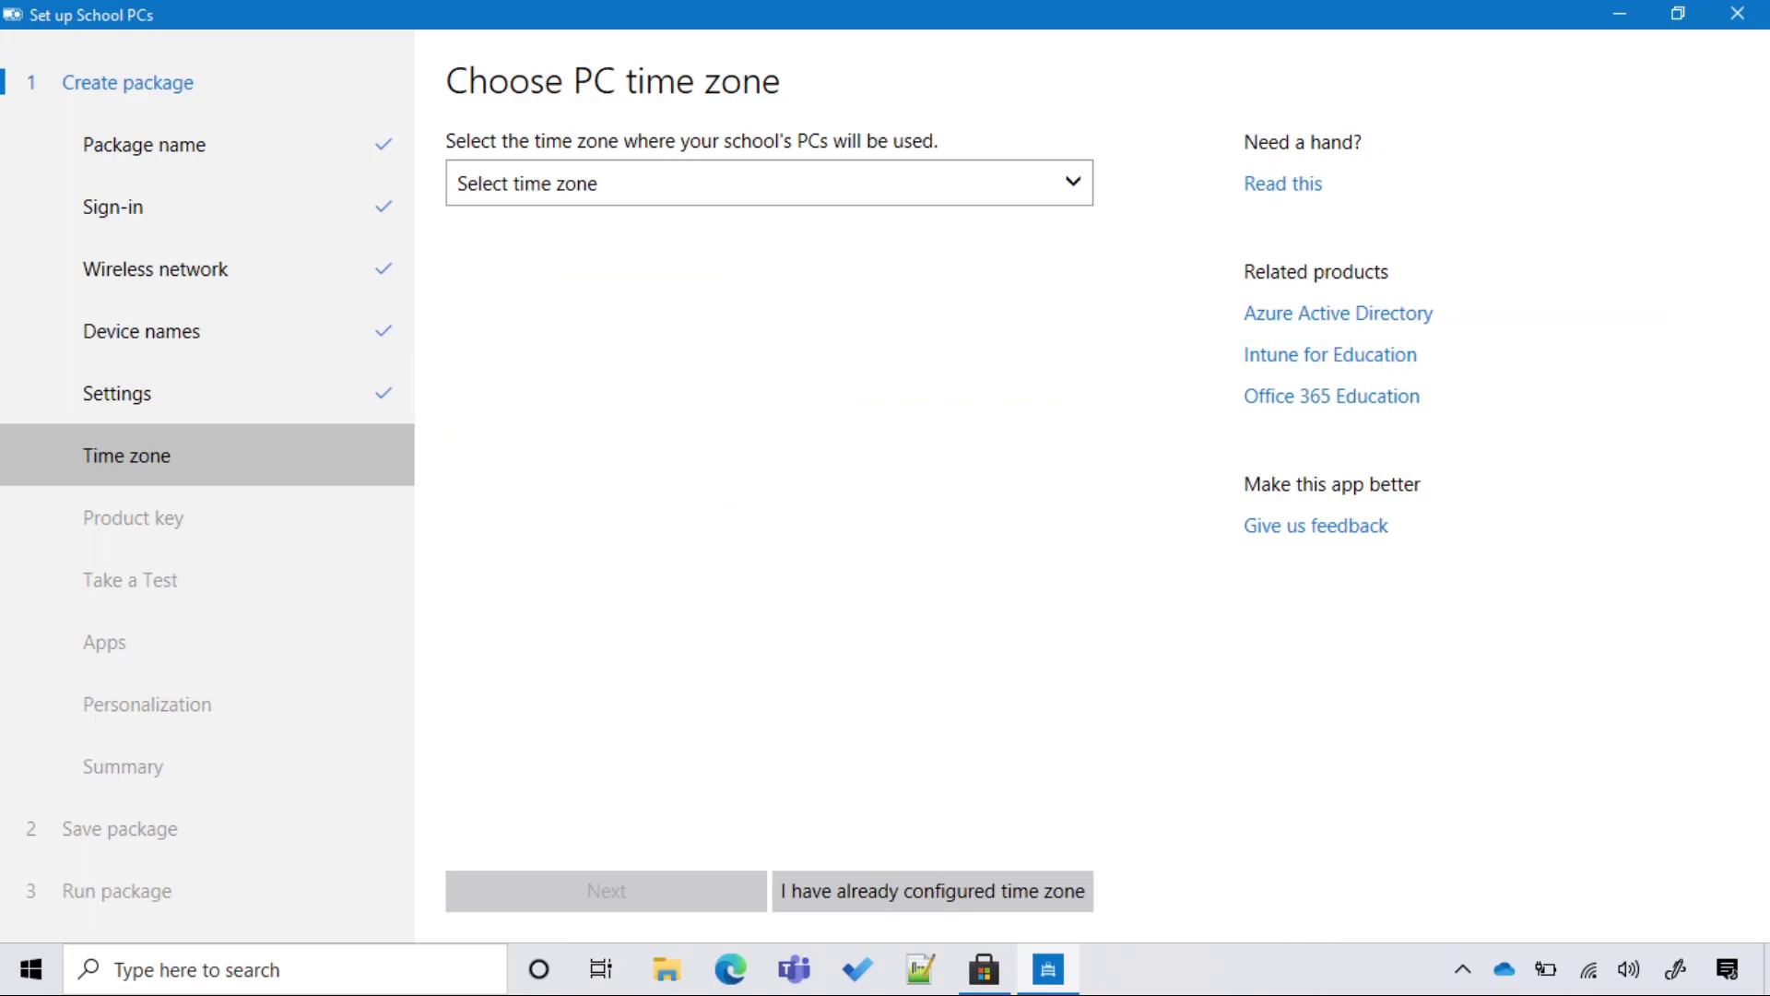
Keep the existing time zone and product key, turn Take a Test off, and skip apps.
left_click(933, 891)
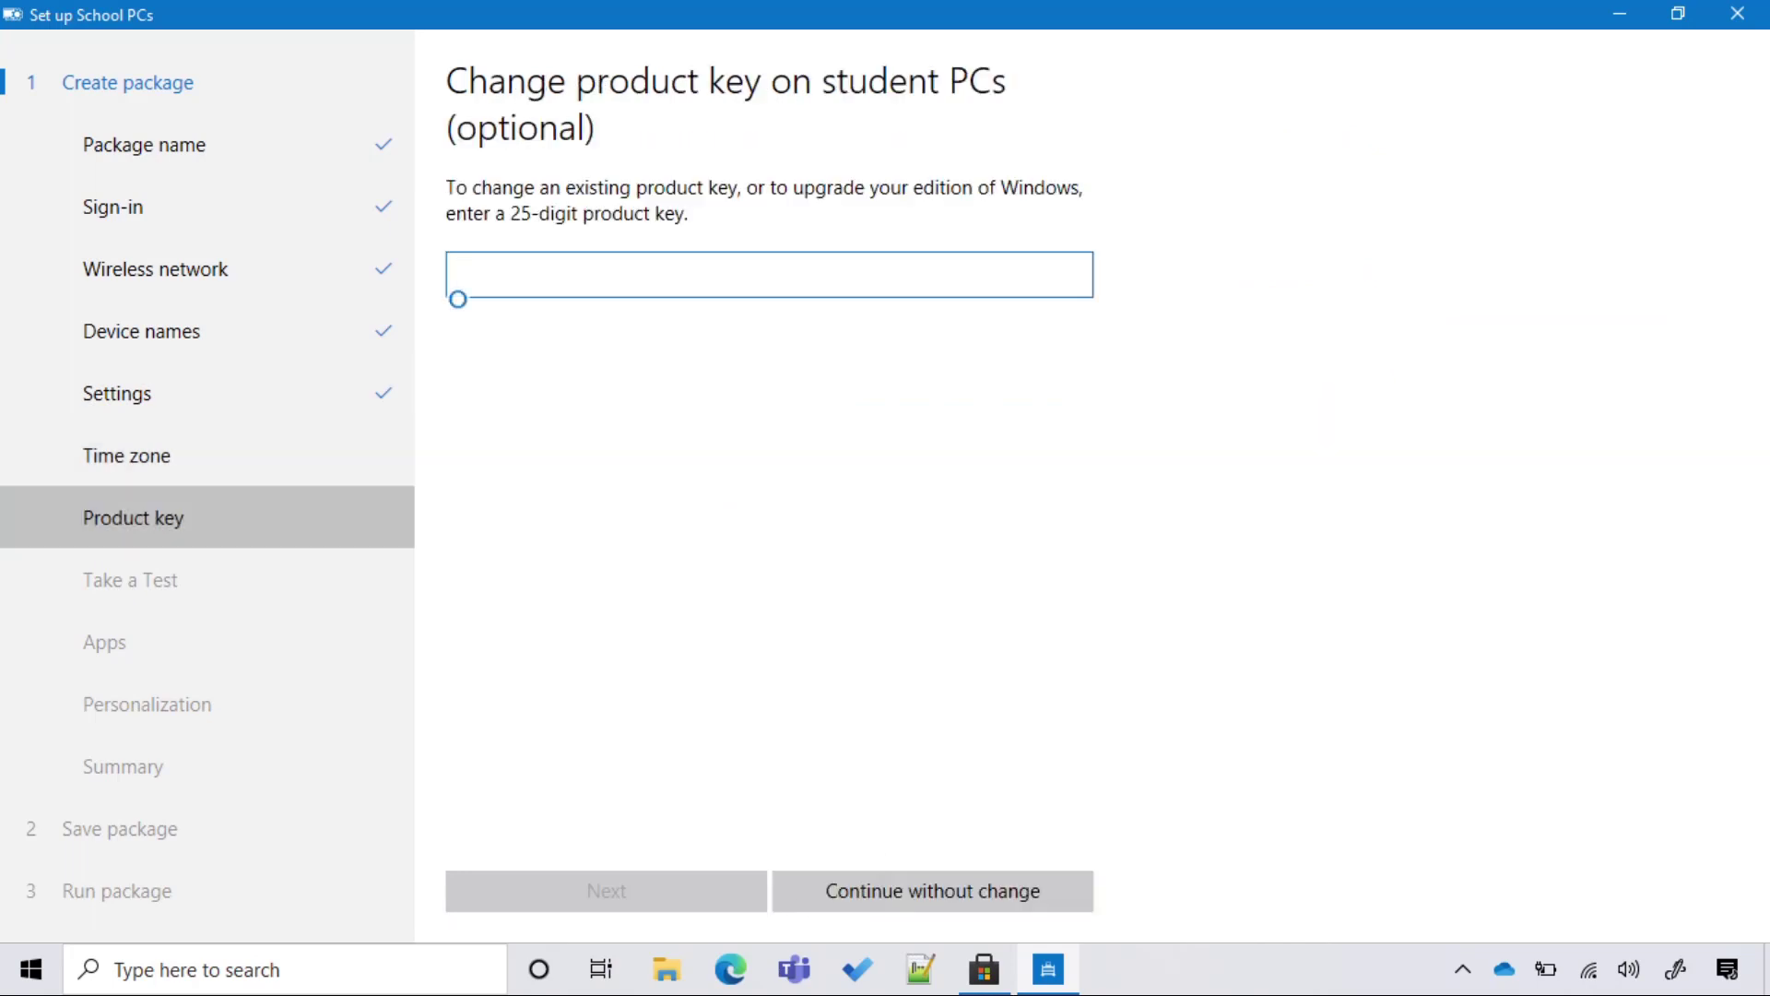
left_click(933, 891)
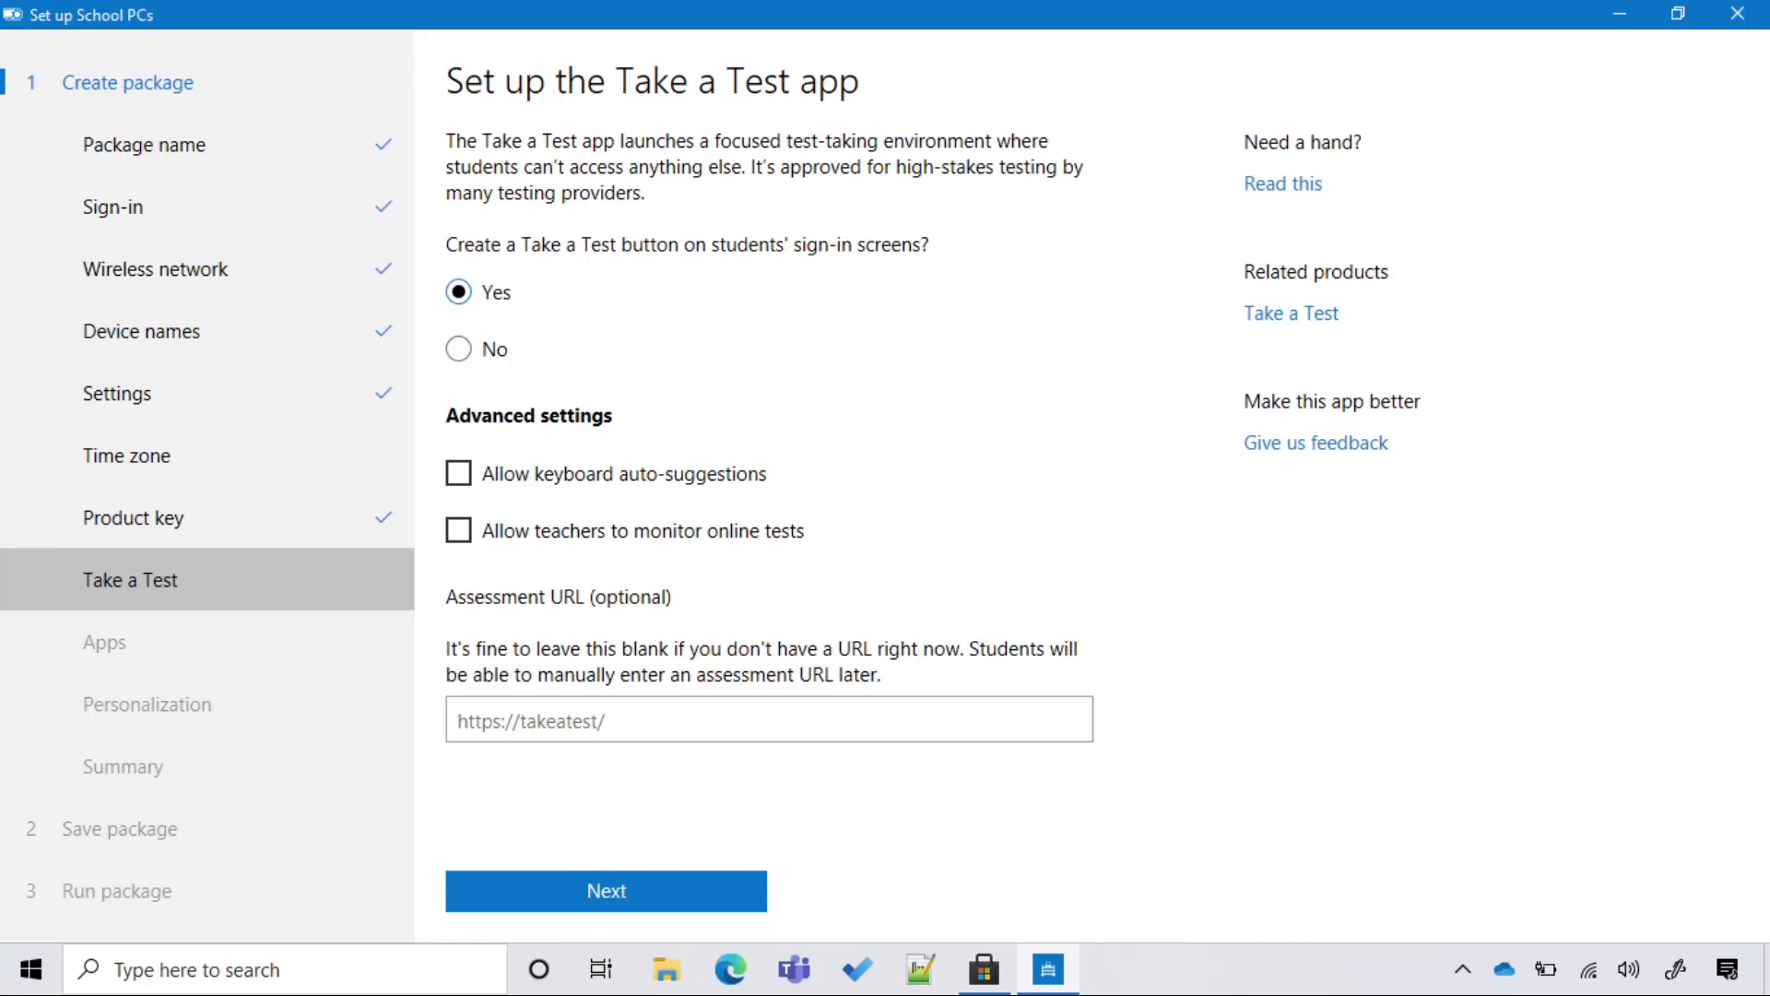
left_click(458, 349)
left_click(606, 891)
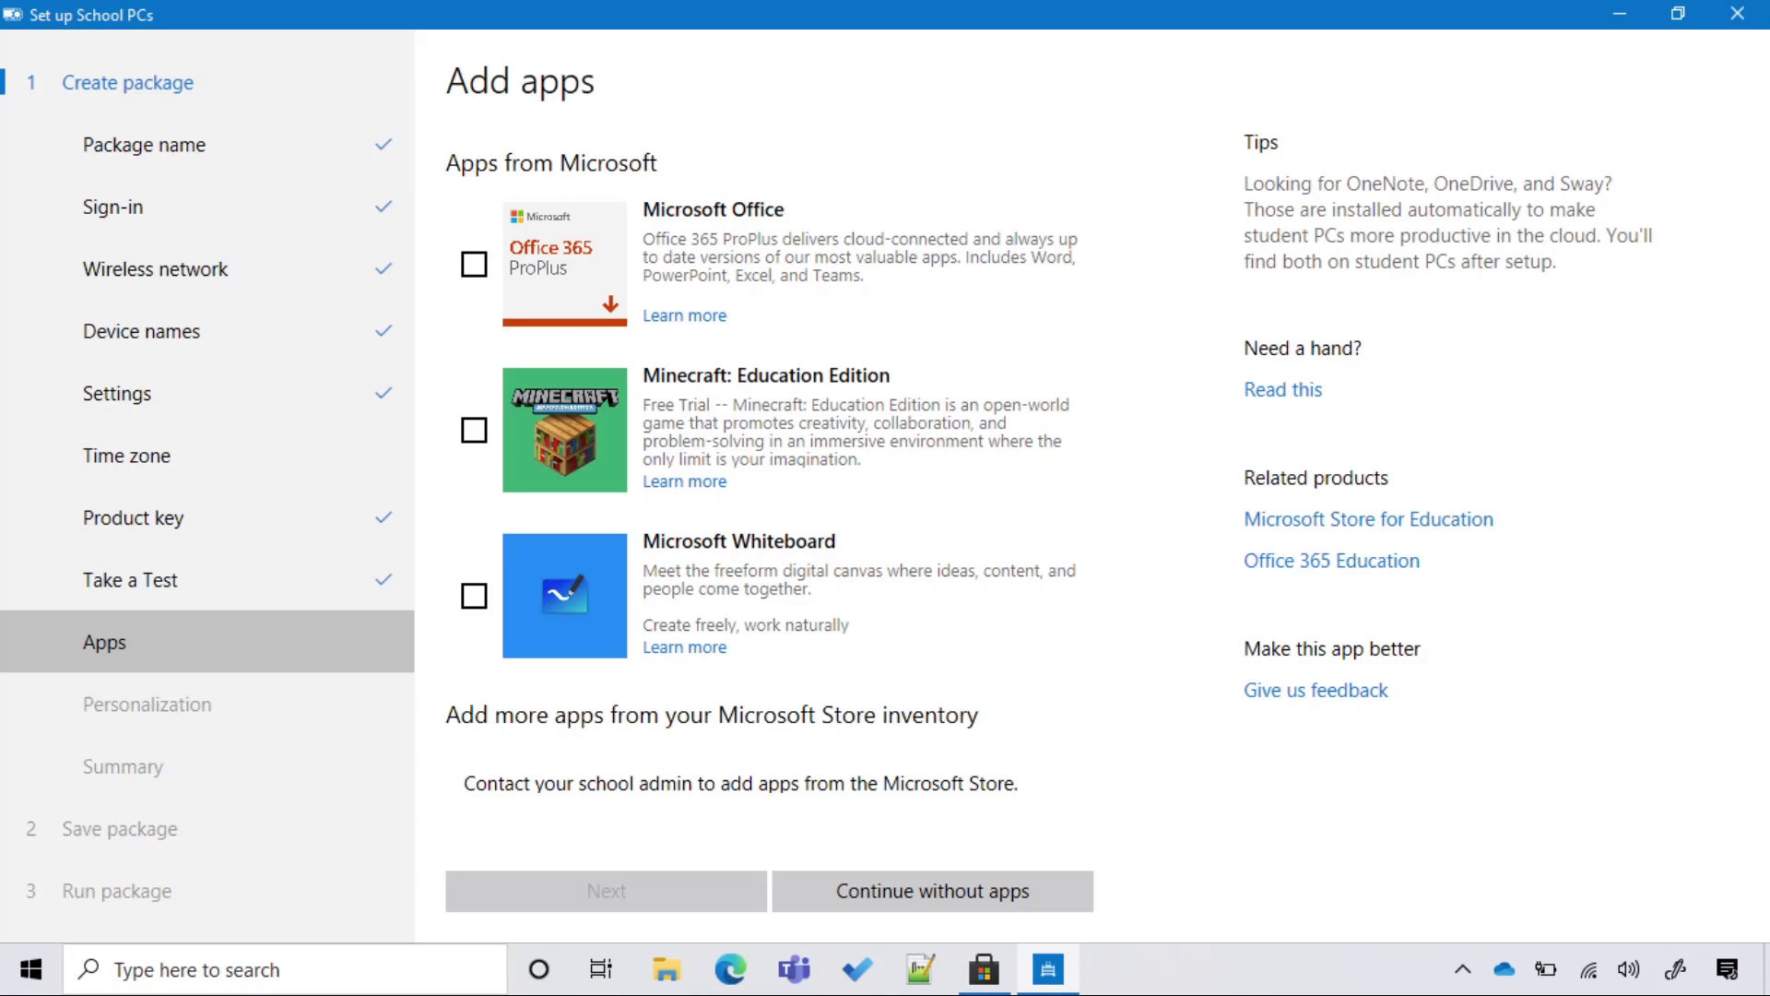
left_click(933, 890)
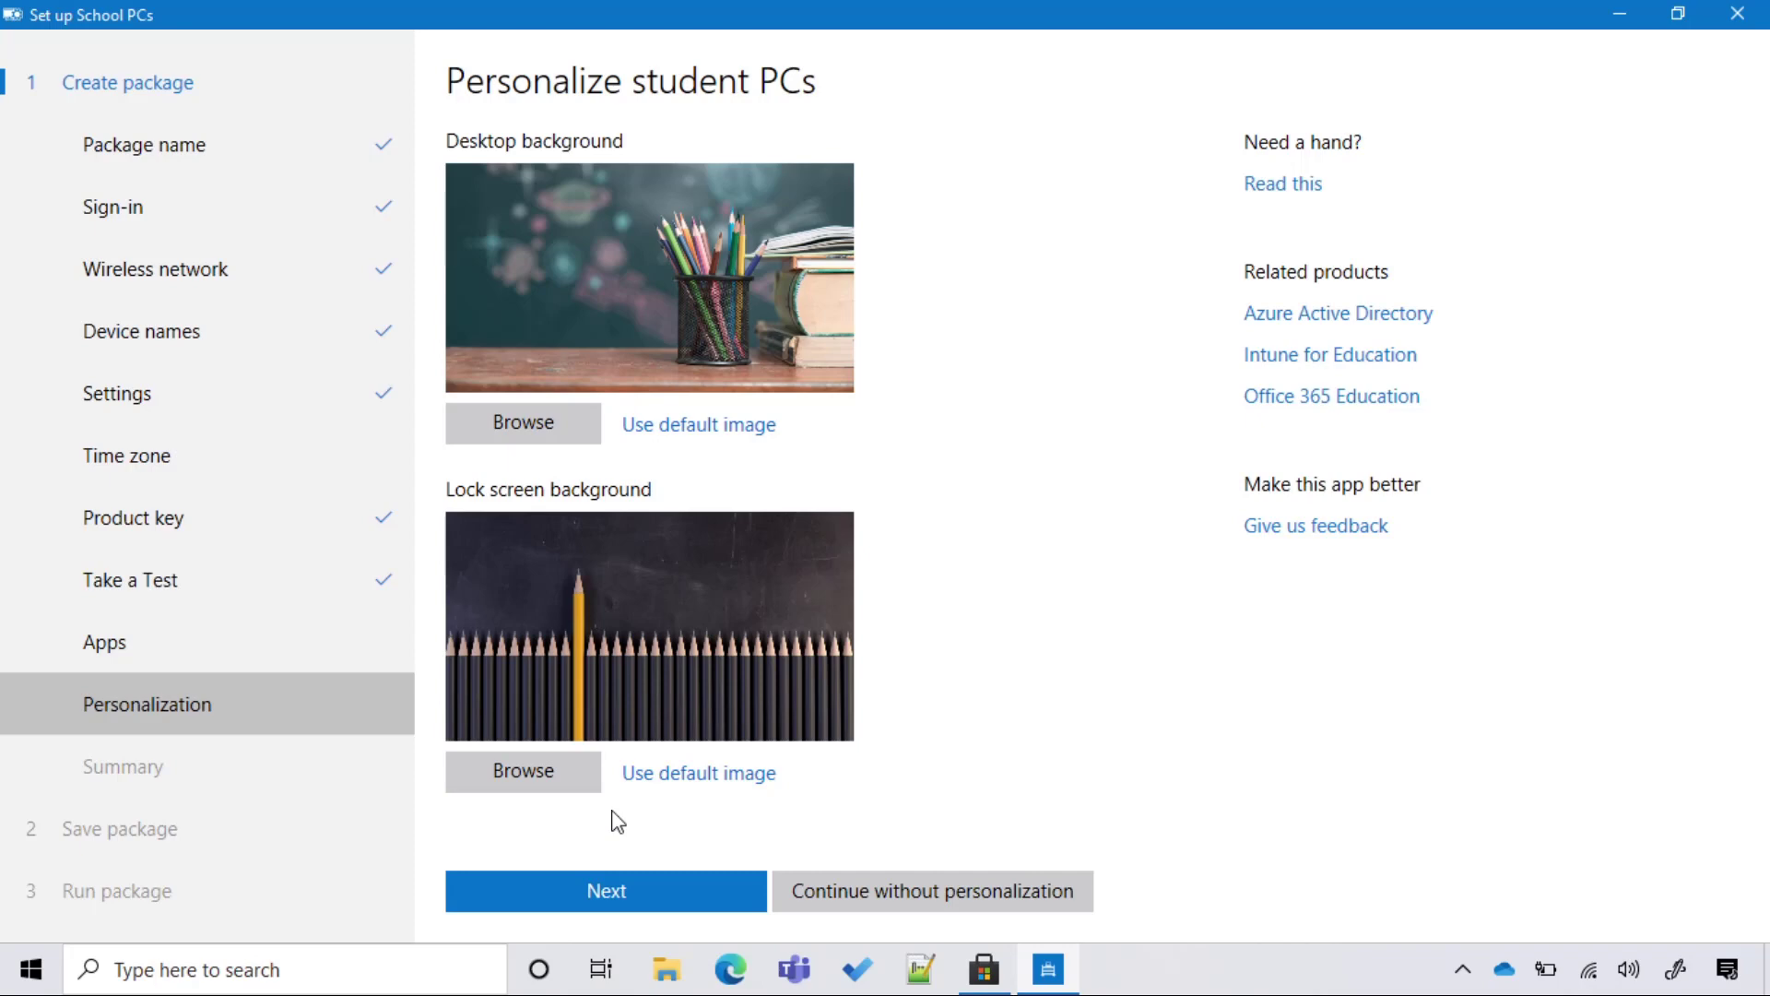
Accept the default backgrounds and summary, then save the package to USB drive D:.
left_click(649, 894)
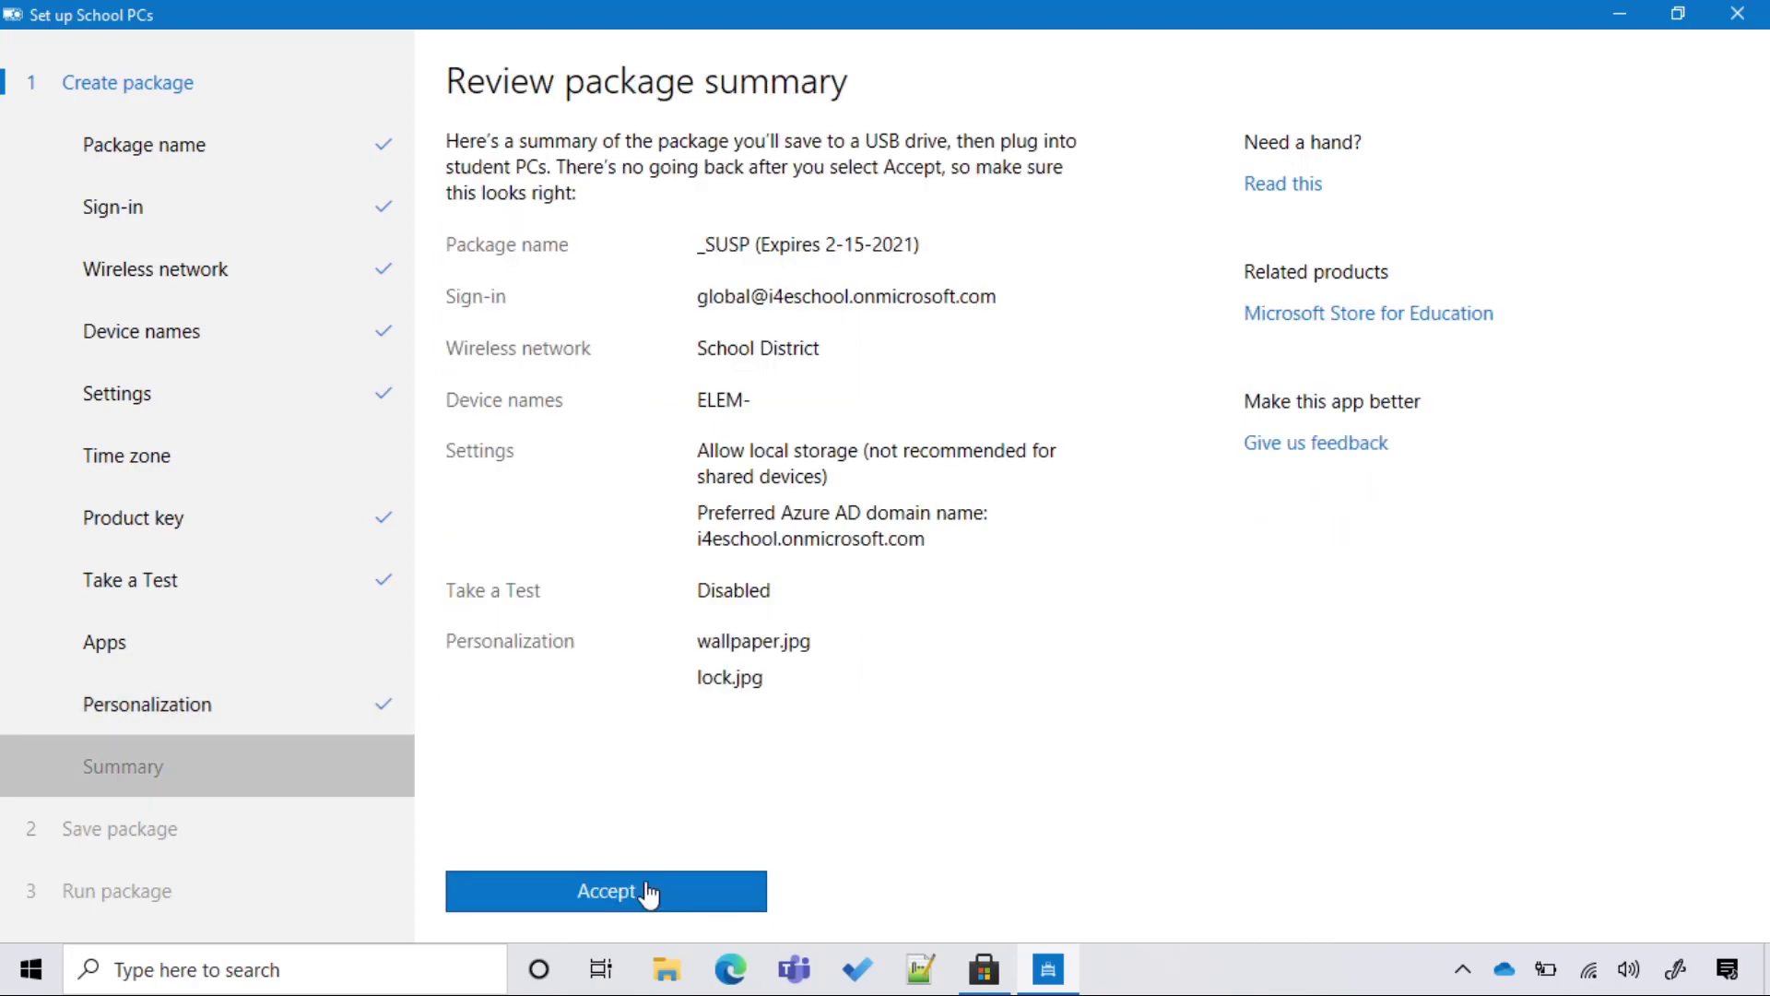
left_click(650, 892)
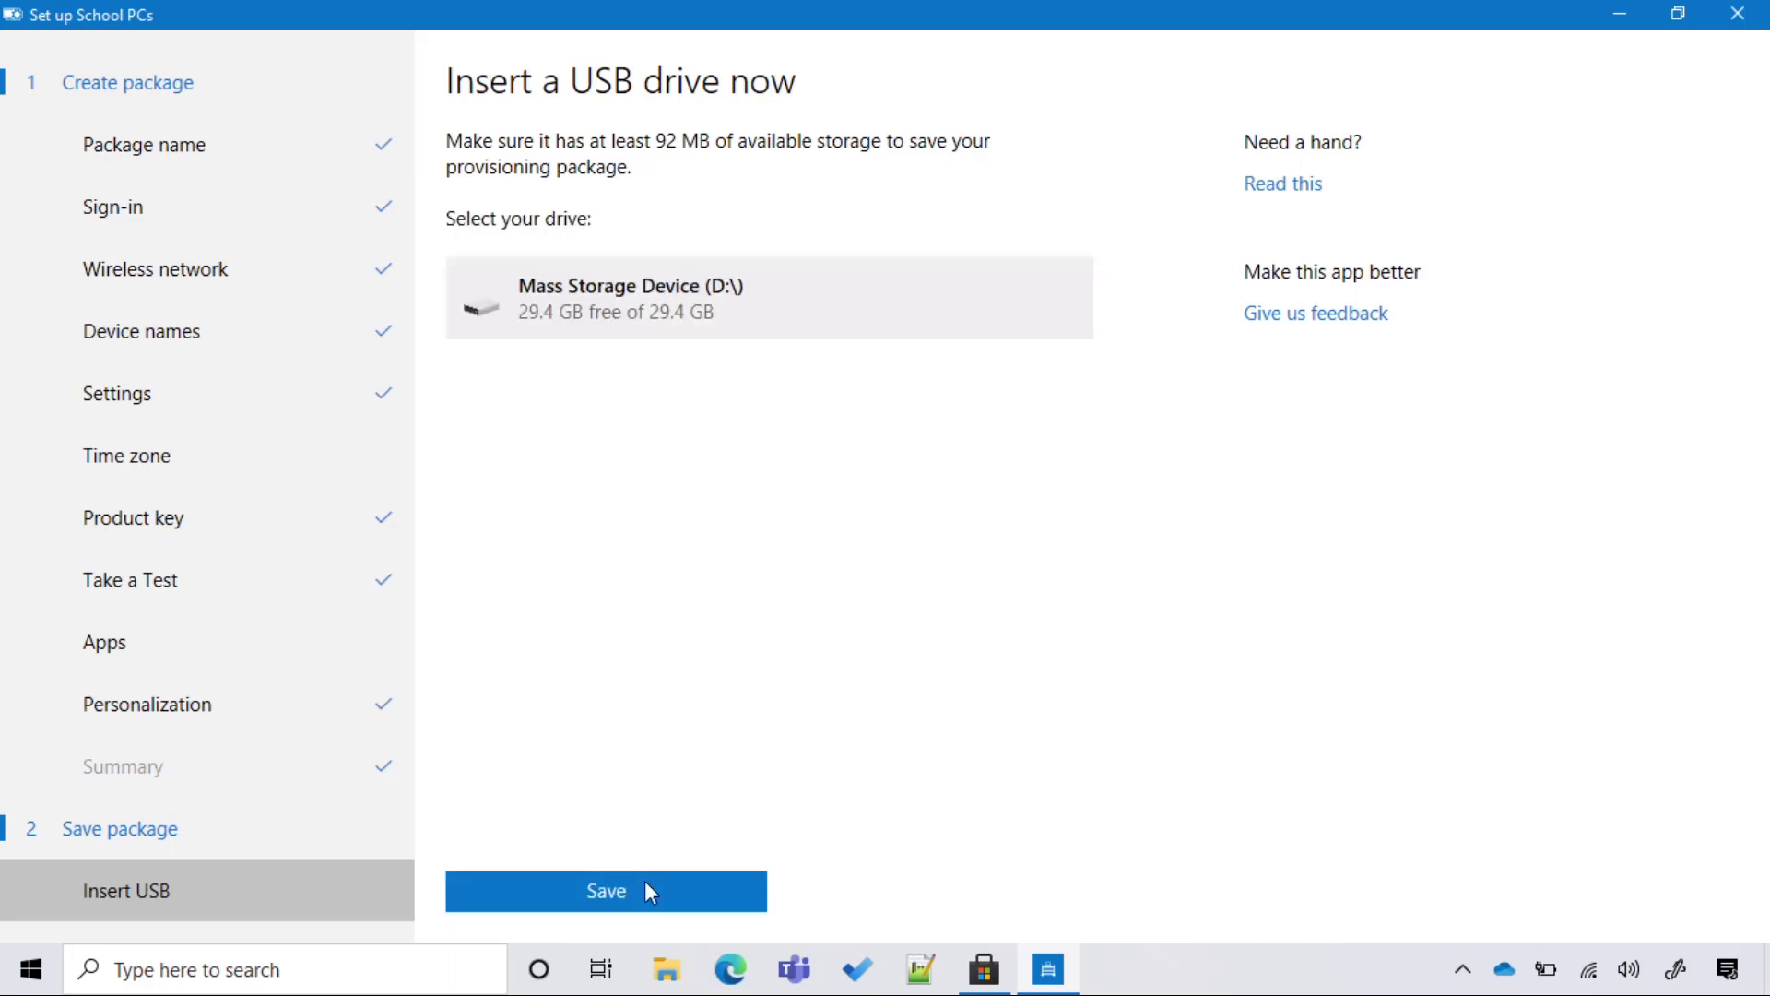
left_click(645, 882)
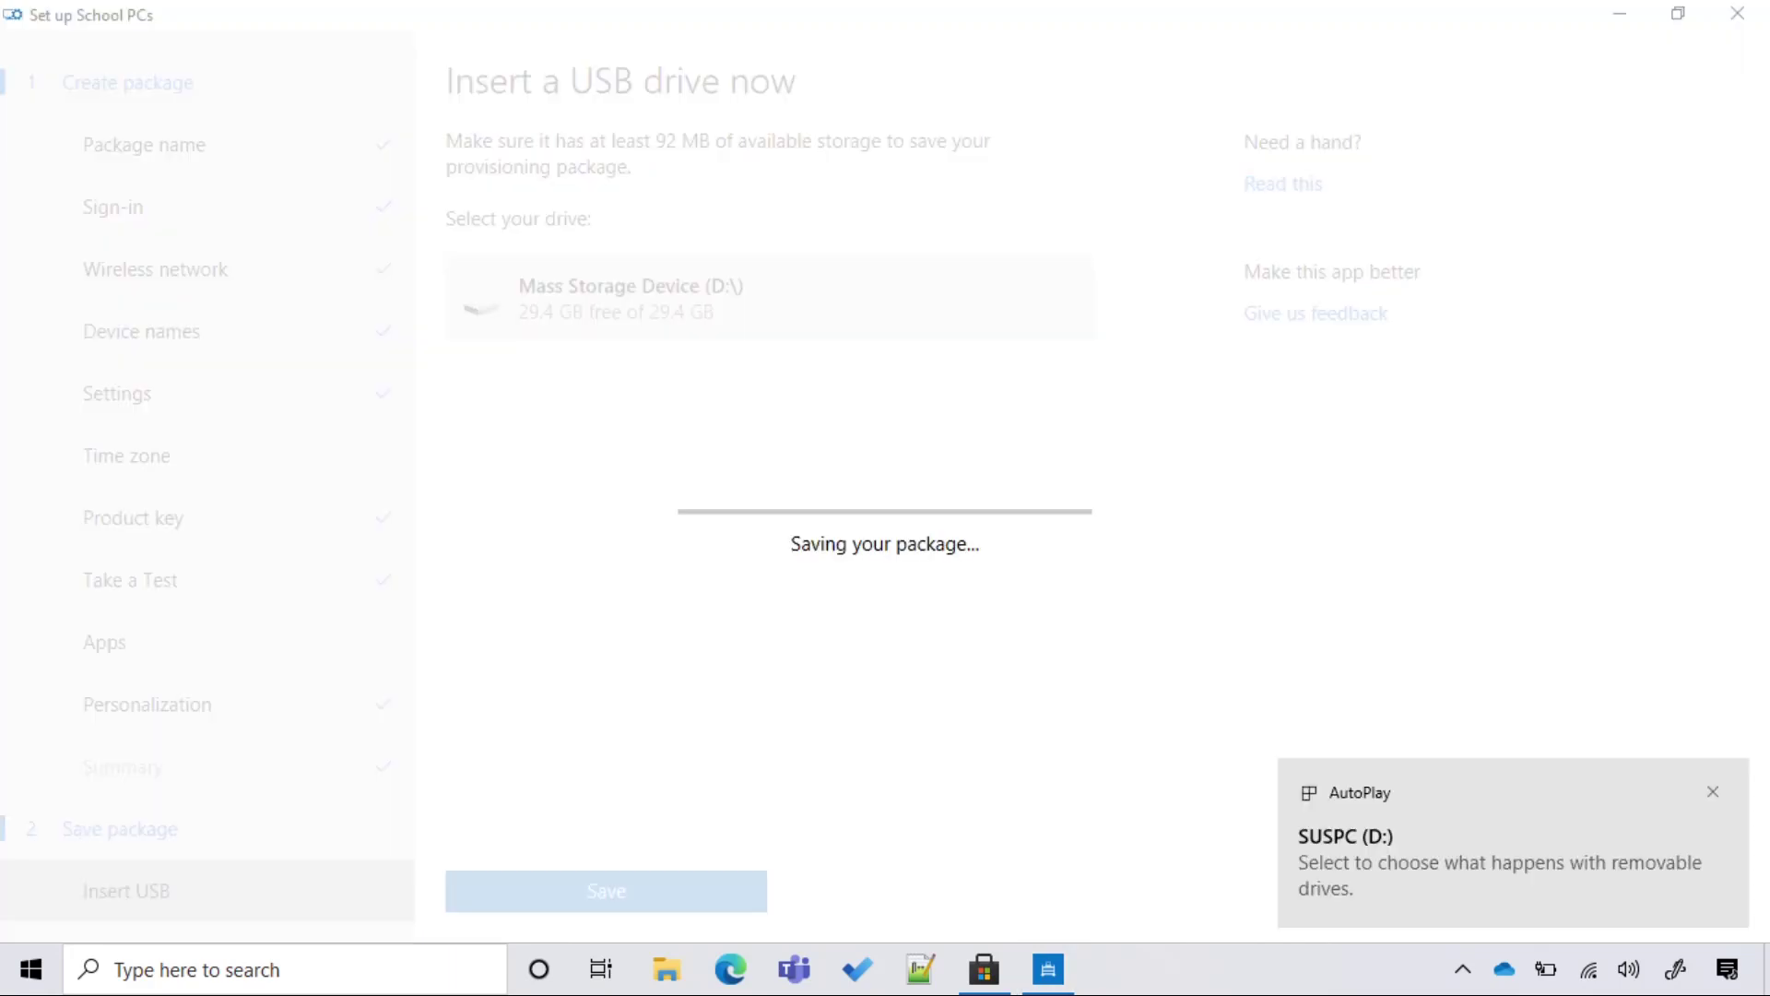
left_click(1717, 791)
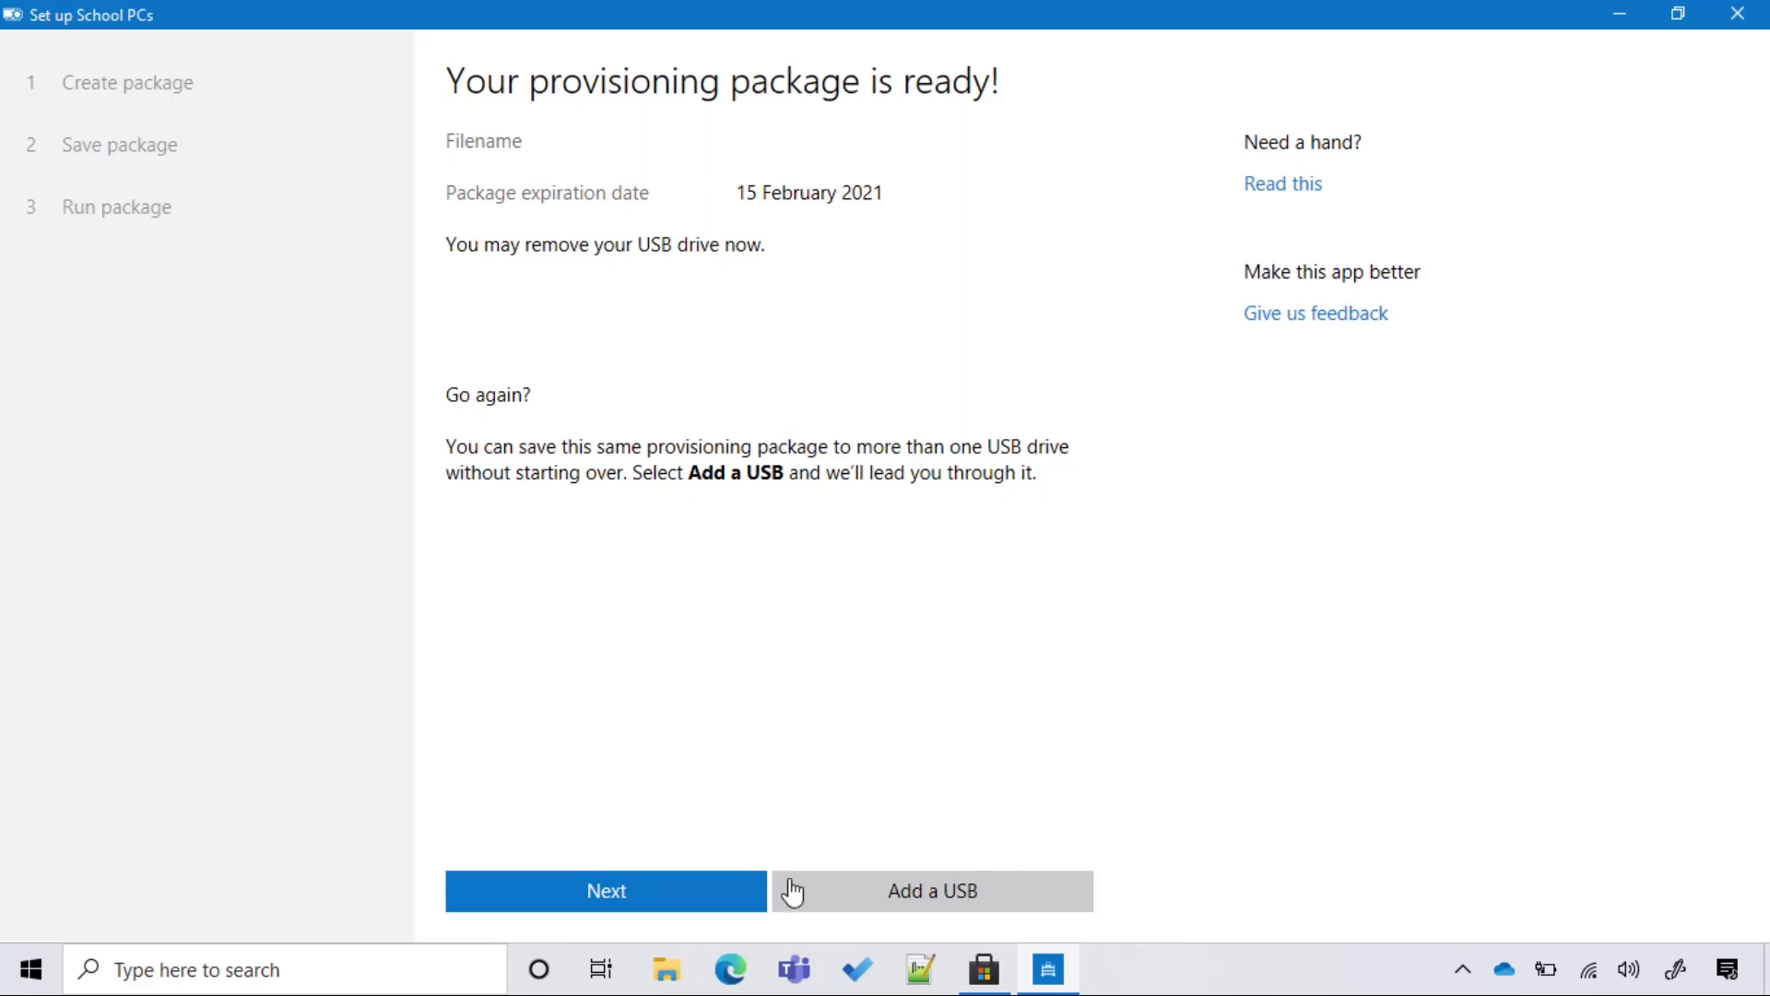
left_click(710, 901)
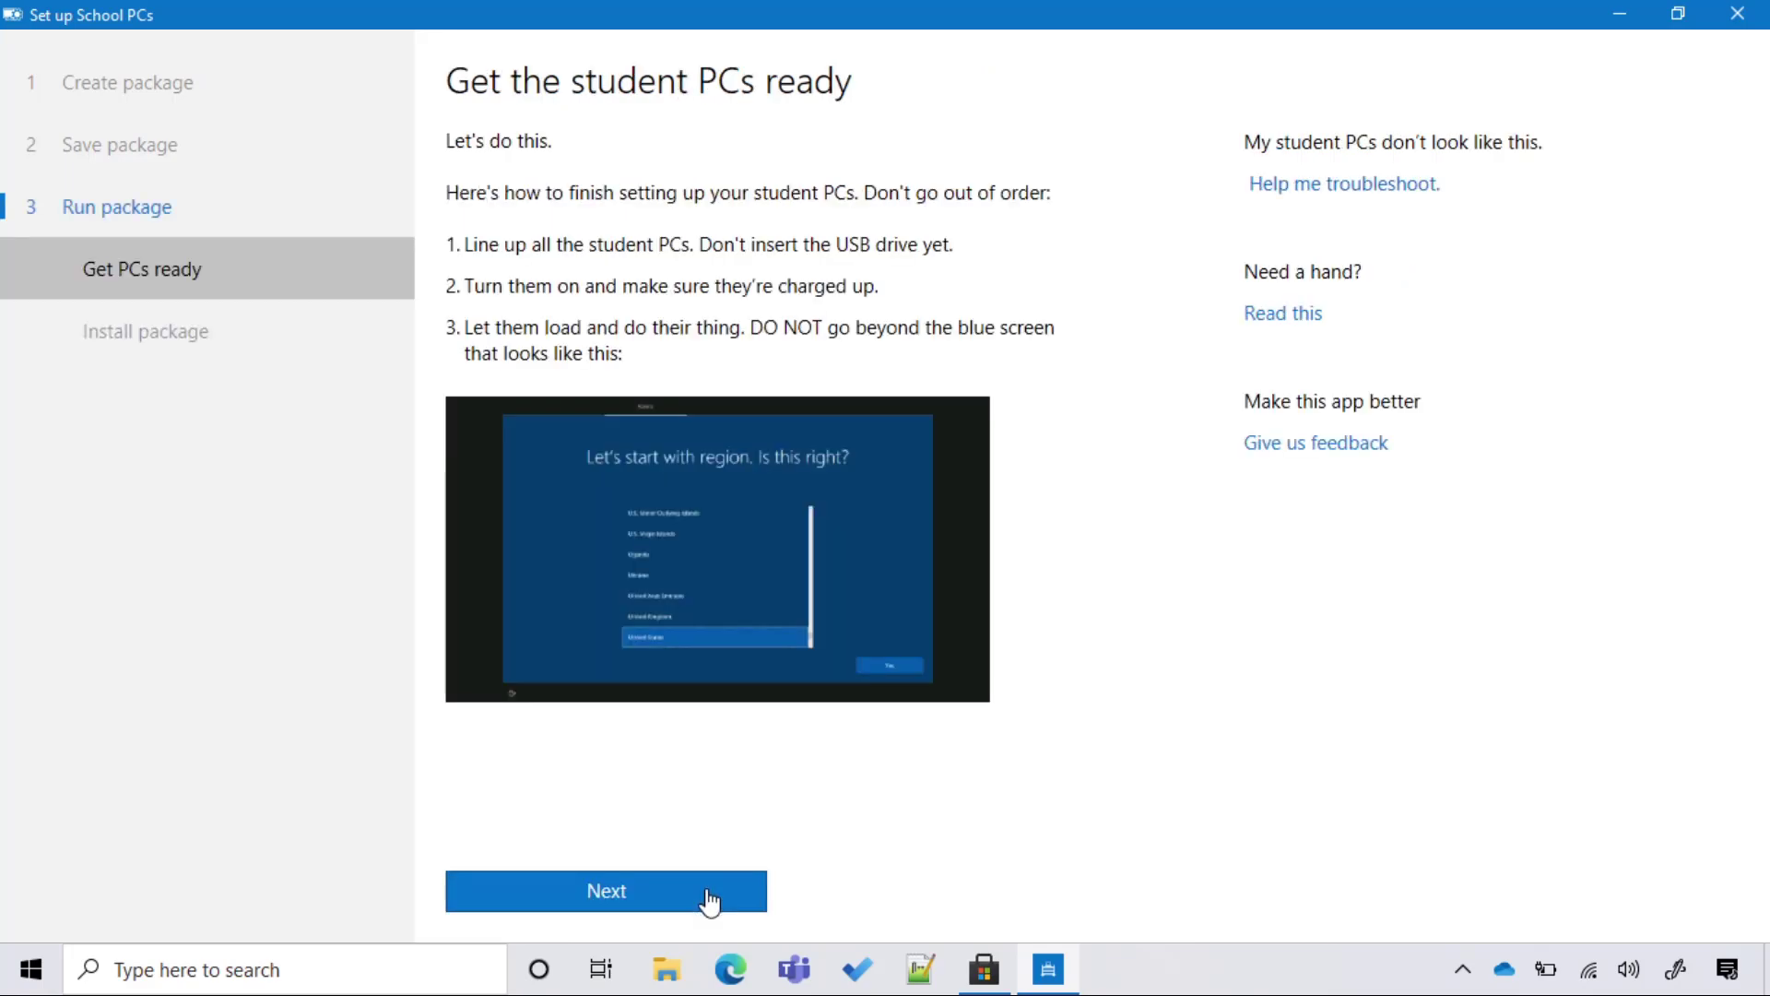
left_click(718, 901)
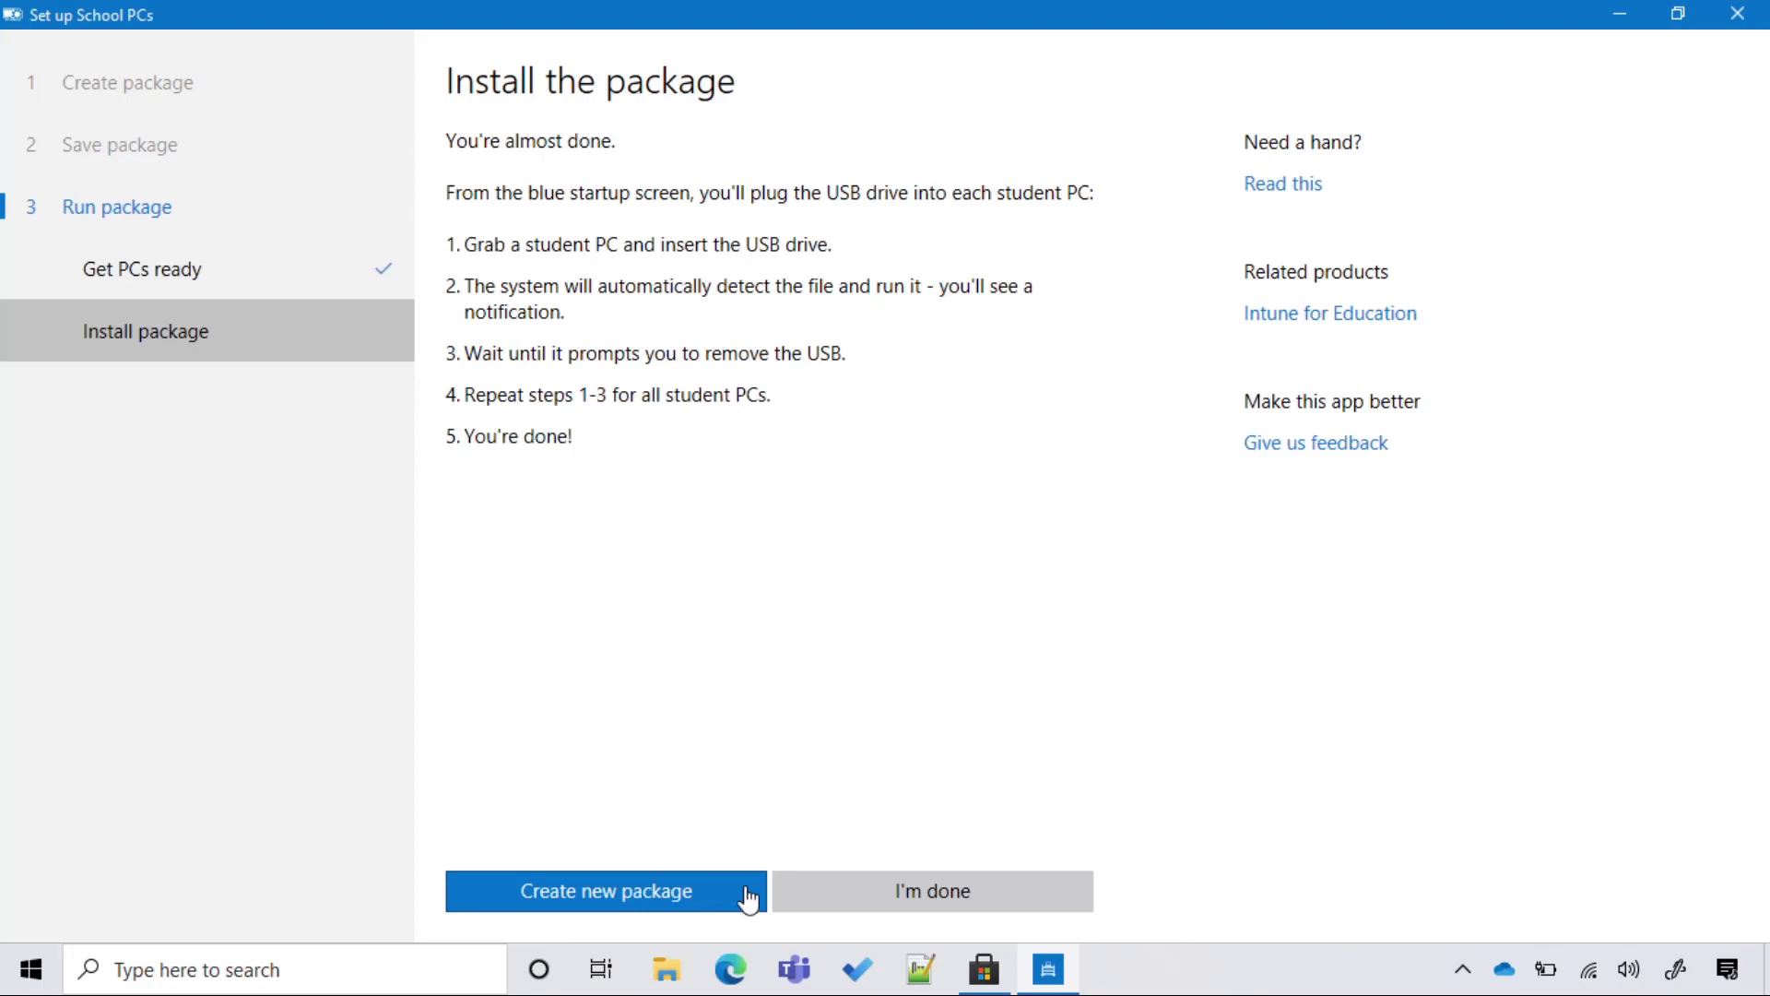
Finish the Set up School PCs wizard.
left_click(853, 909)
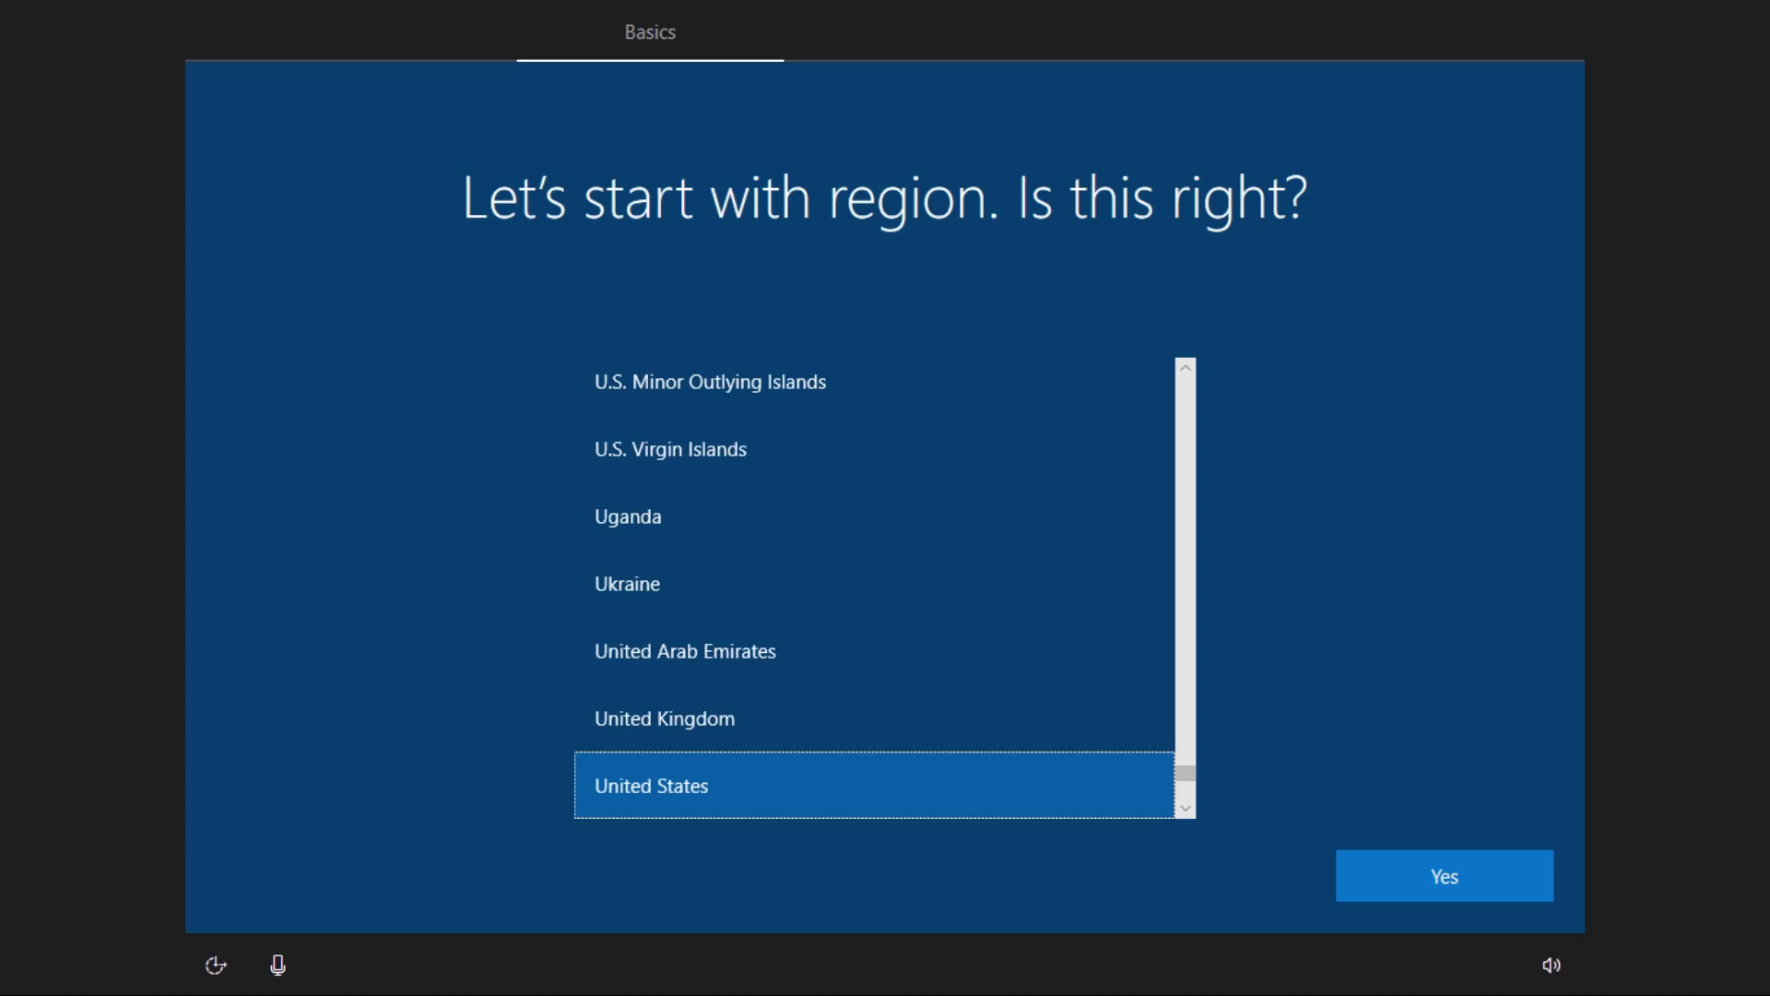
Install the _SUSP provisioning package from the USB drive at the region screen.
key("Return")
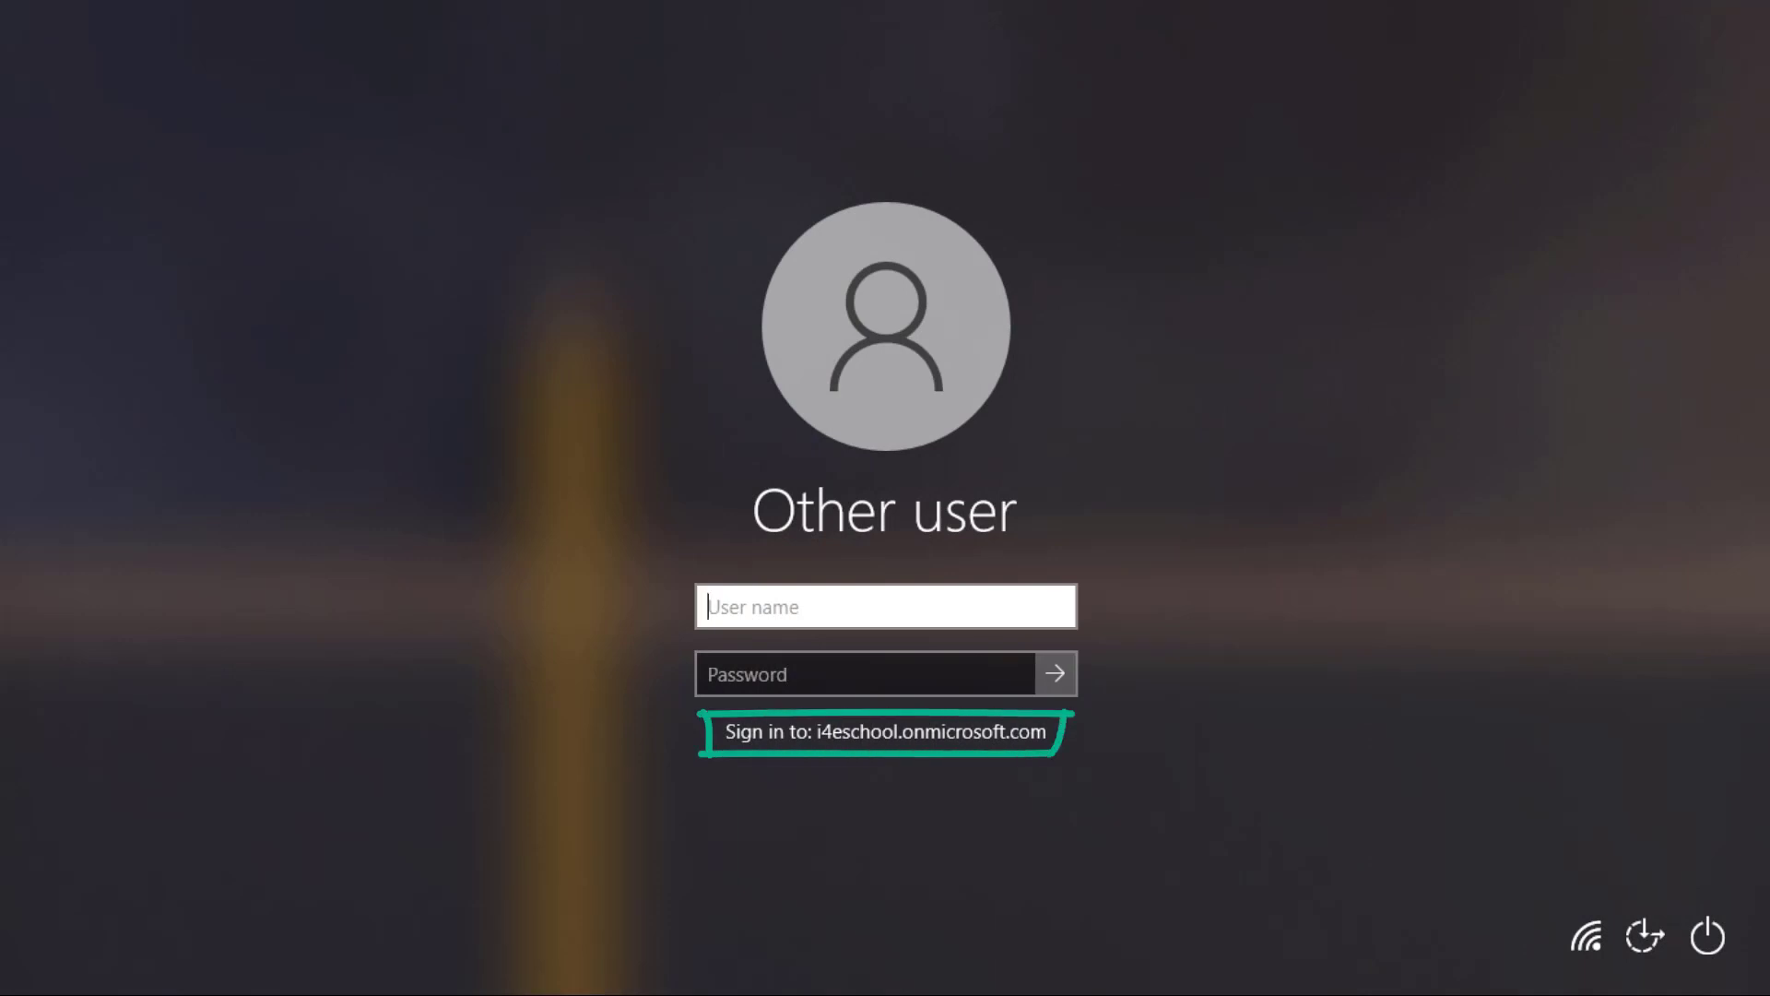
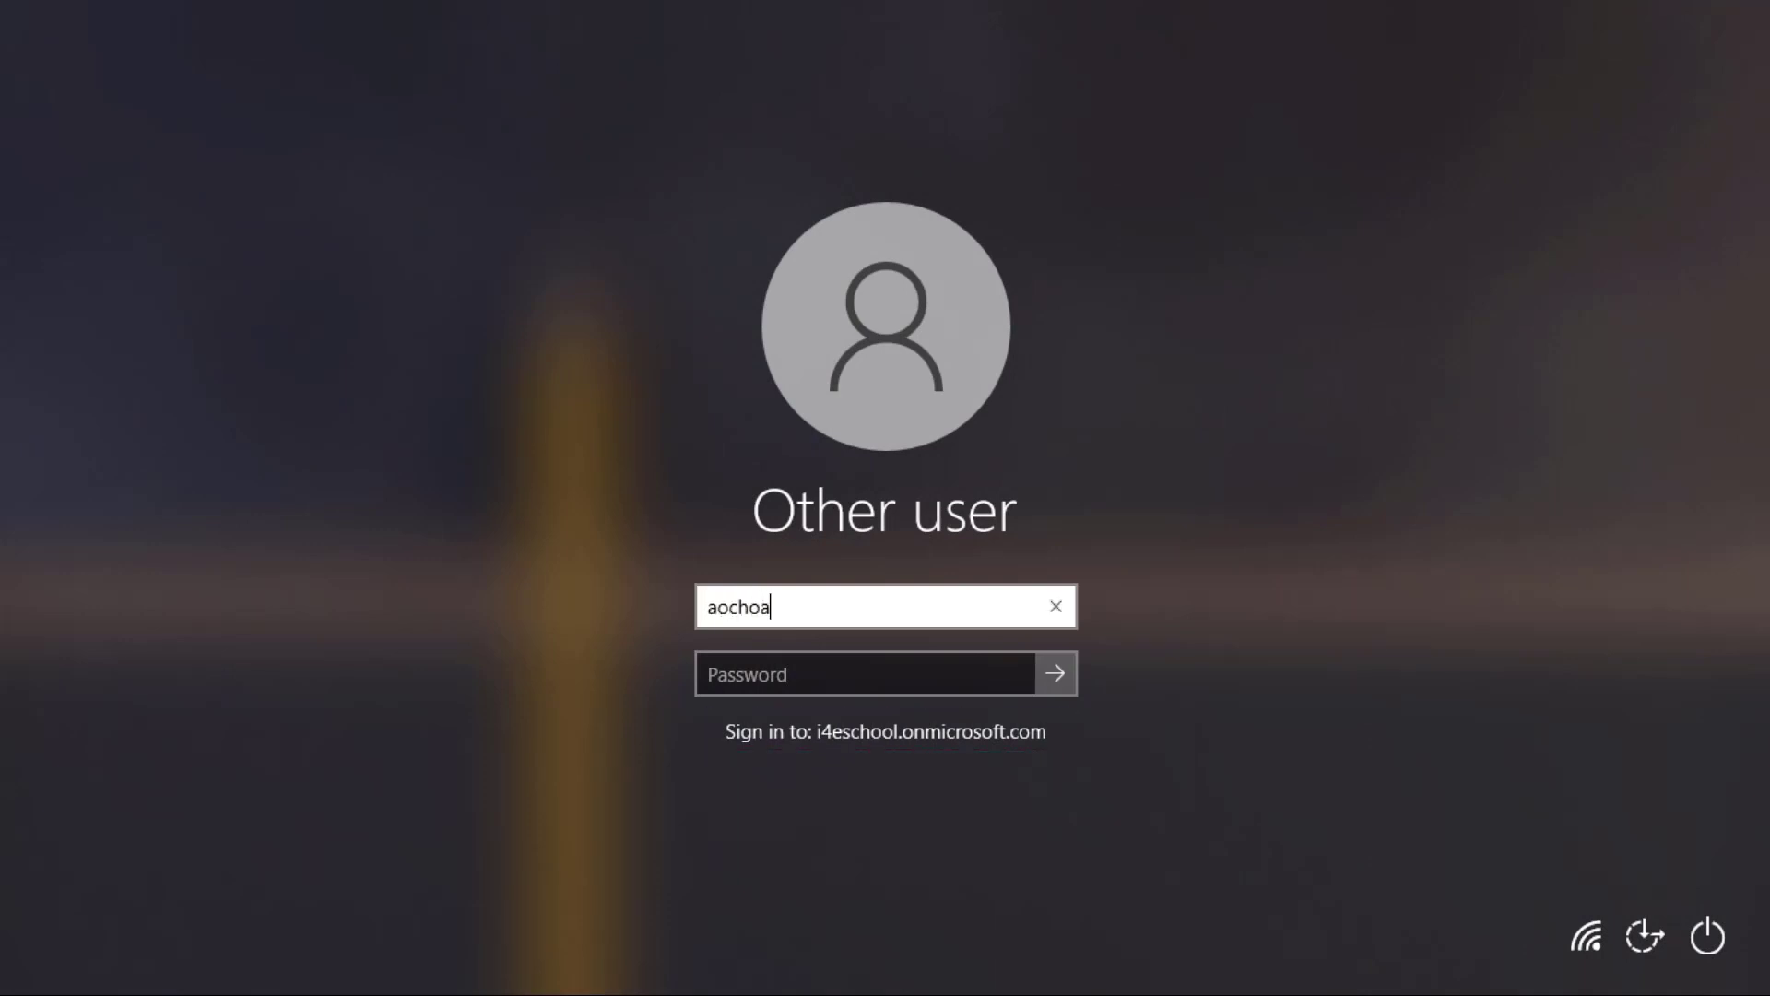
Sign in to Windows with the student's school user name and password.
key("Tab")
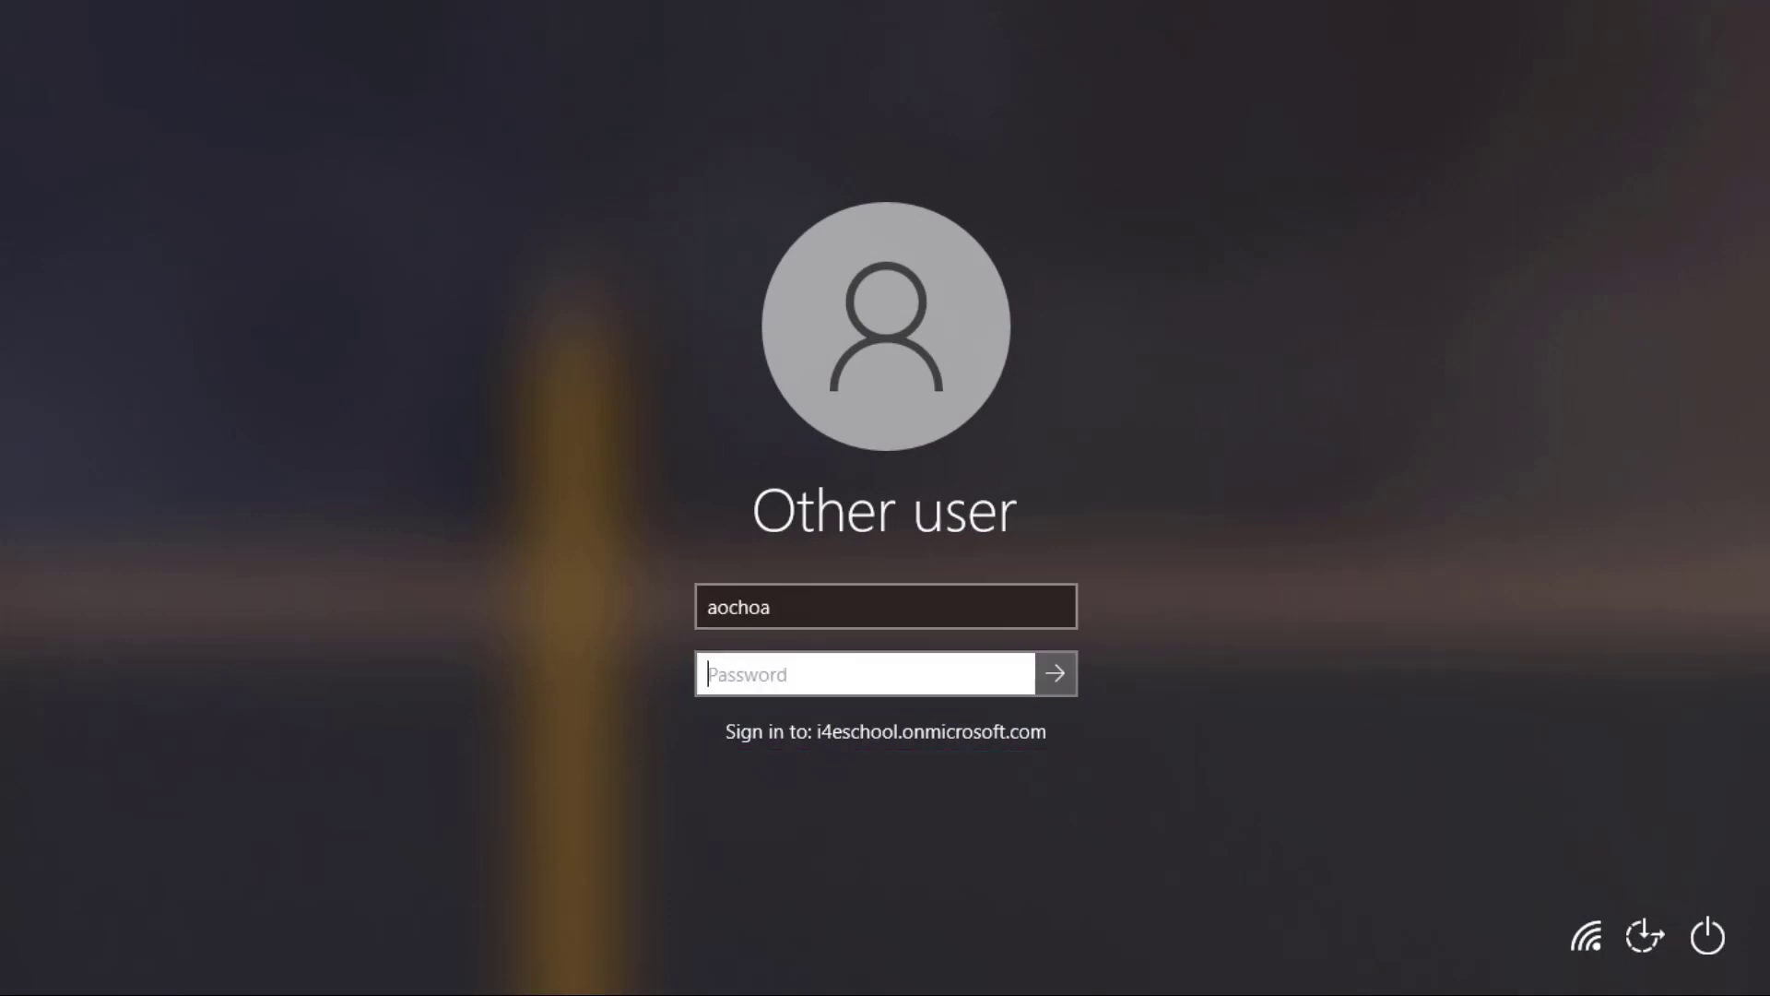
type("•••••••••••")
key("Return")
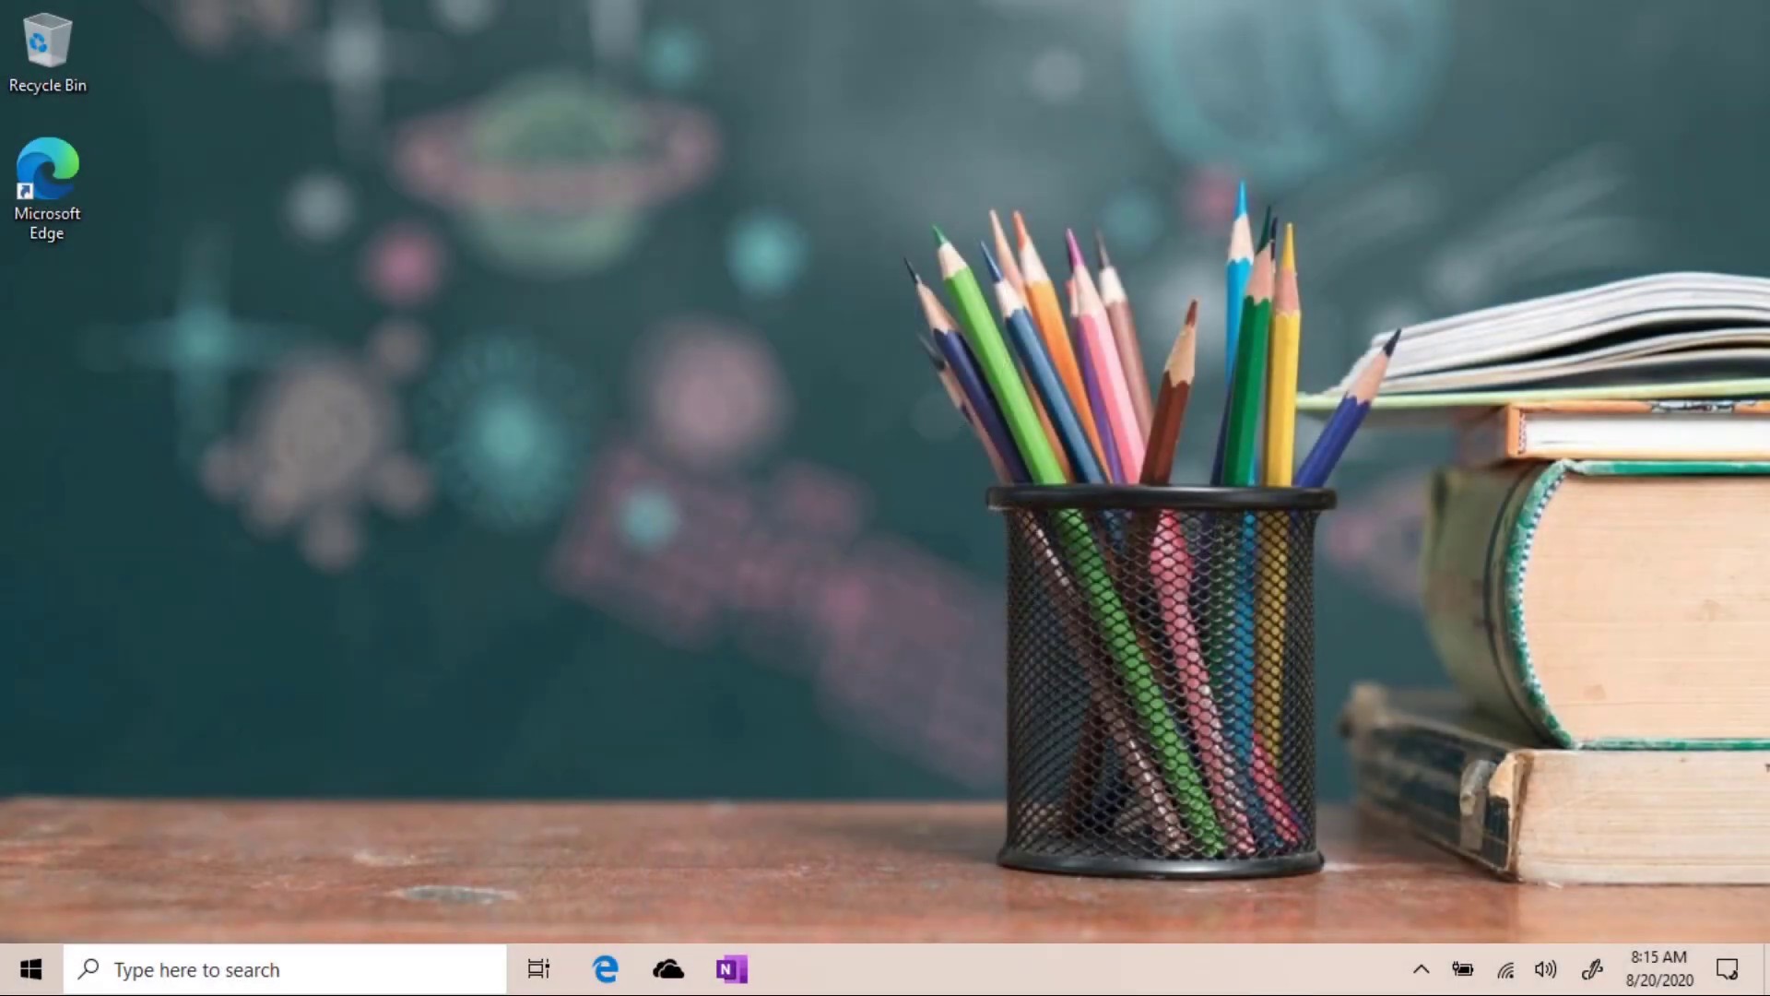
Open Windows Settings maximized and go to the Accounts section.
key("super")
key("super+i")
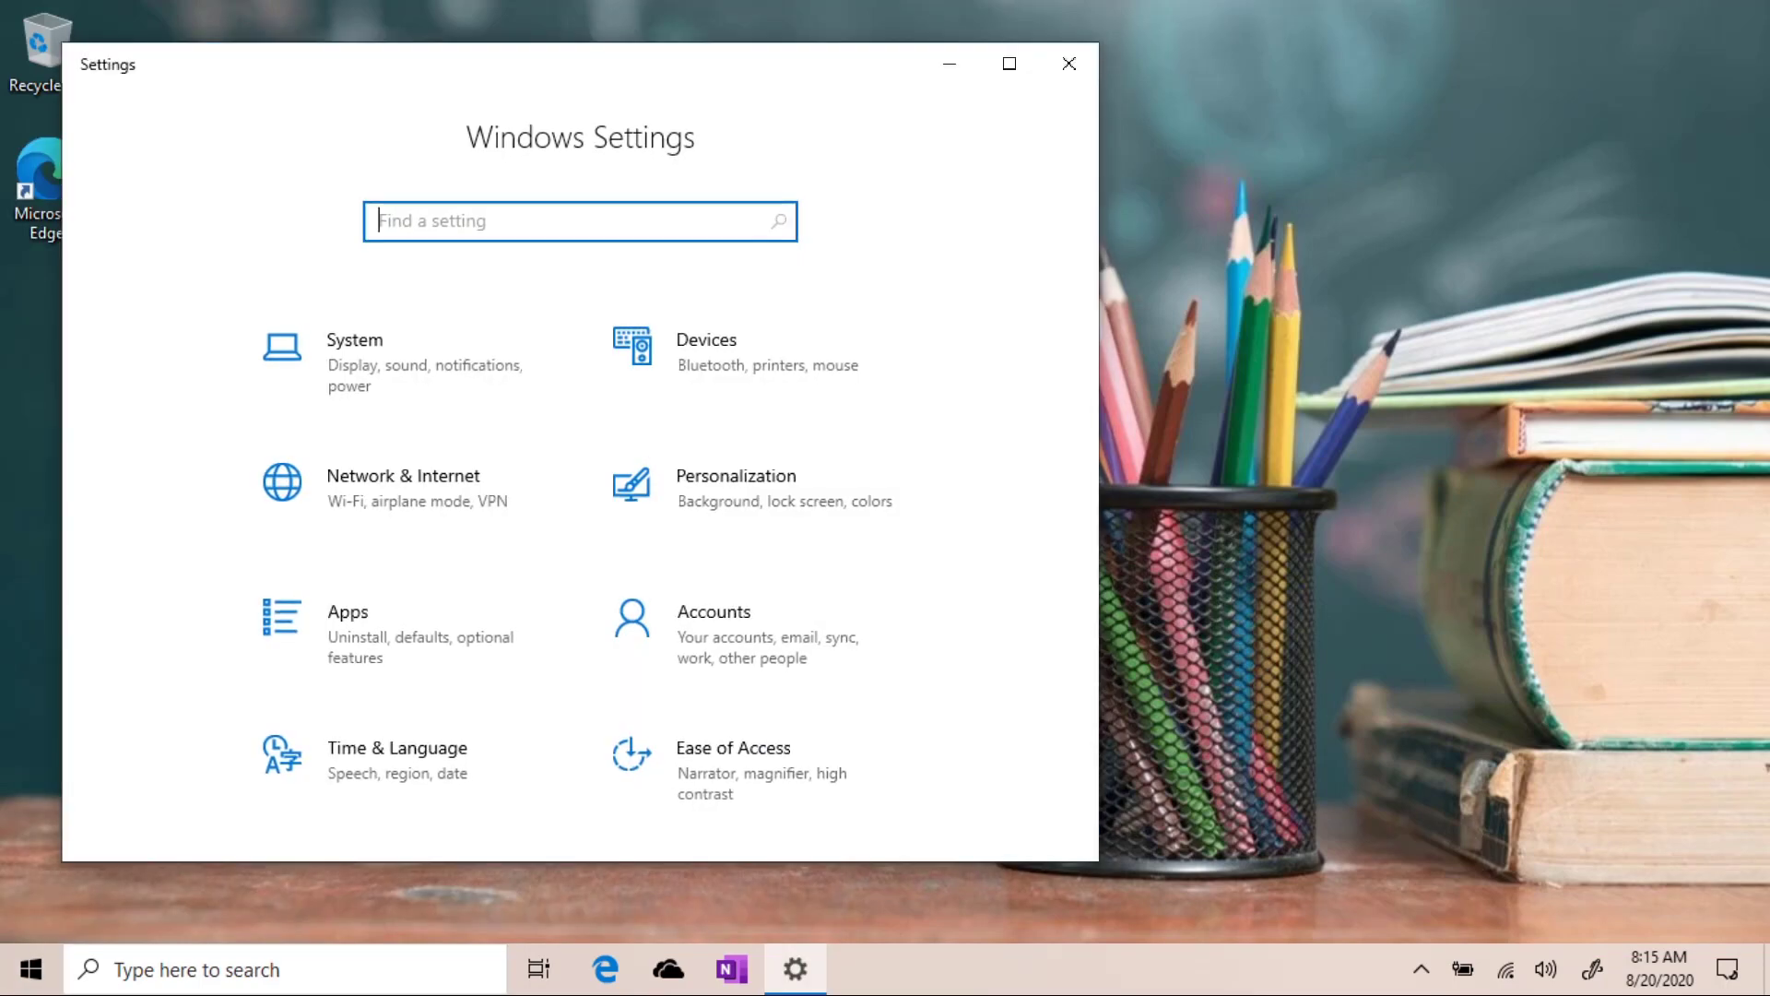
key("super+Up")
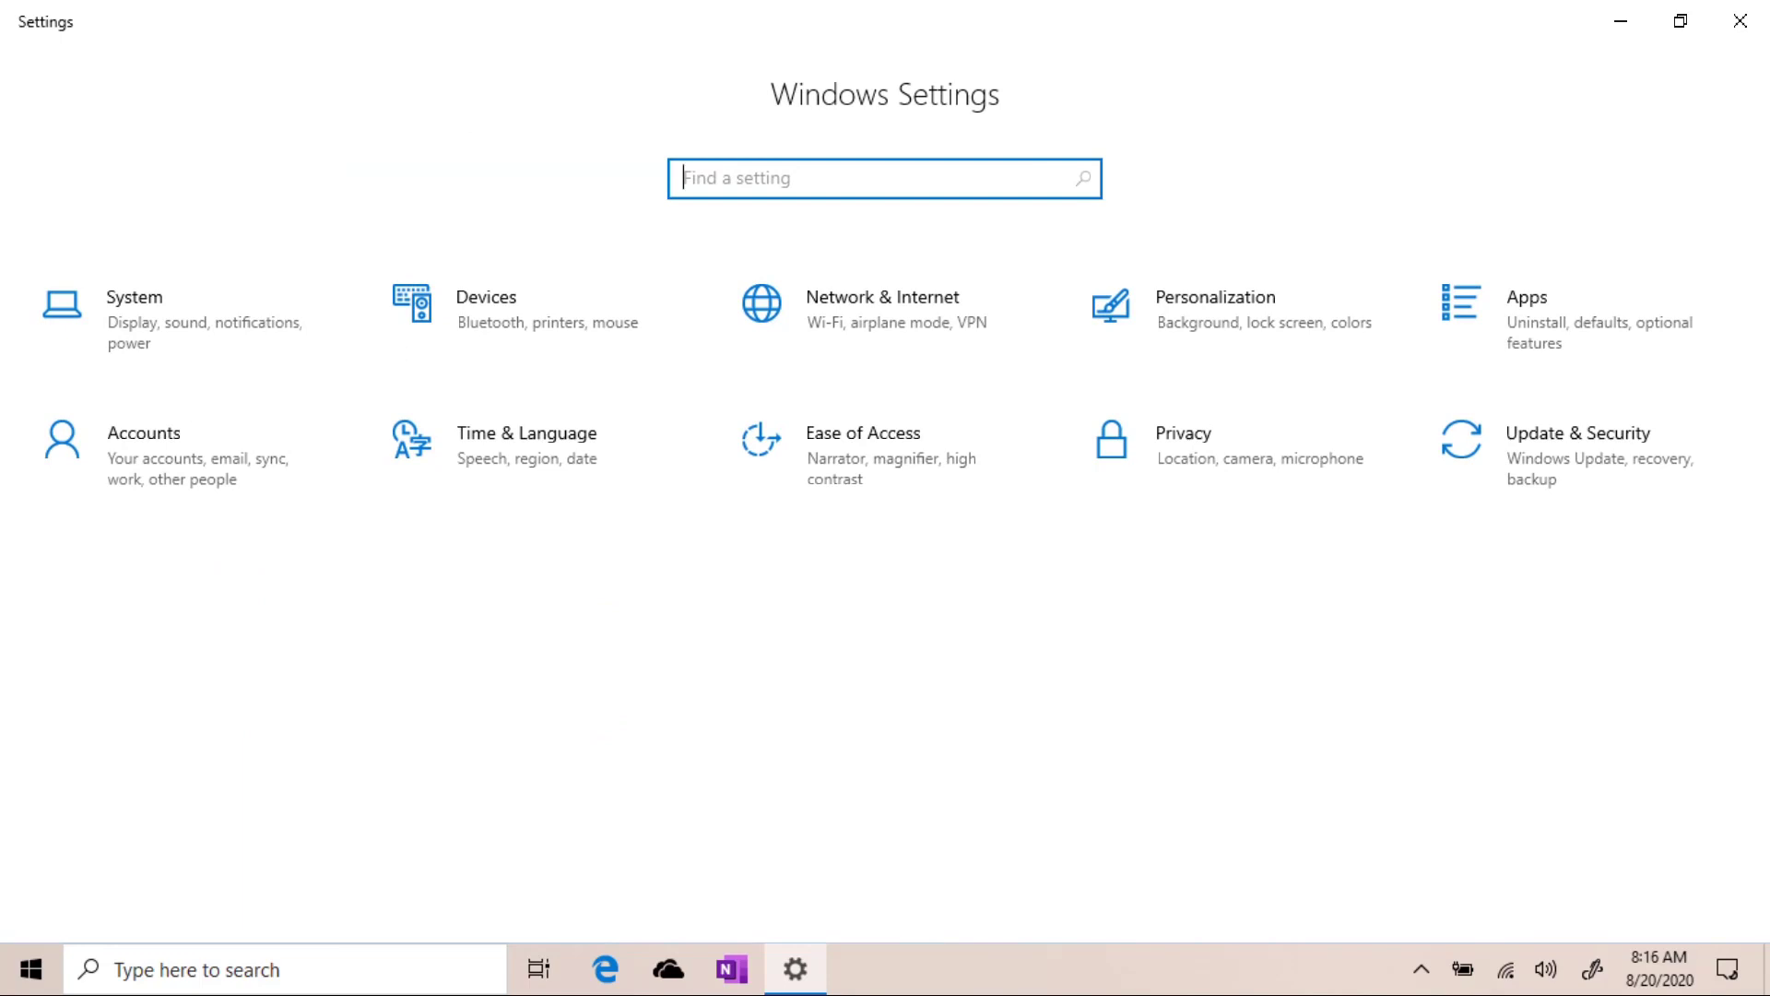
key("Tab")
key("Down")
key("Return")
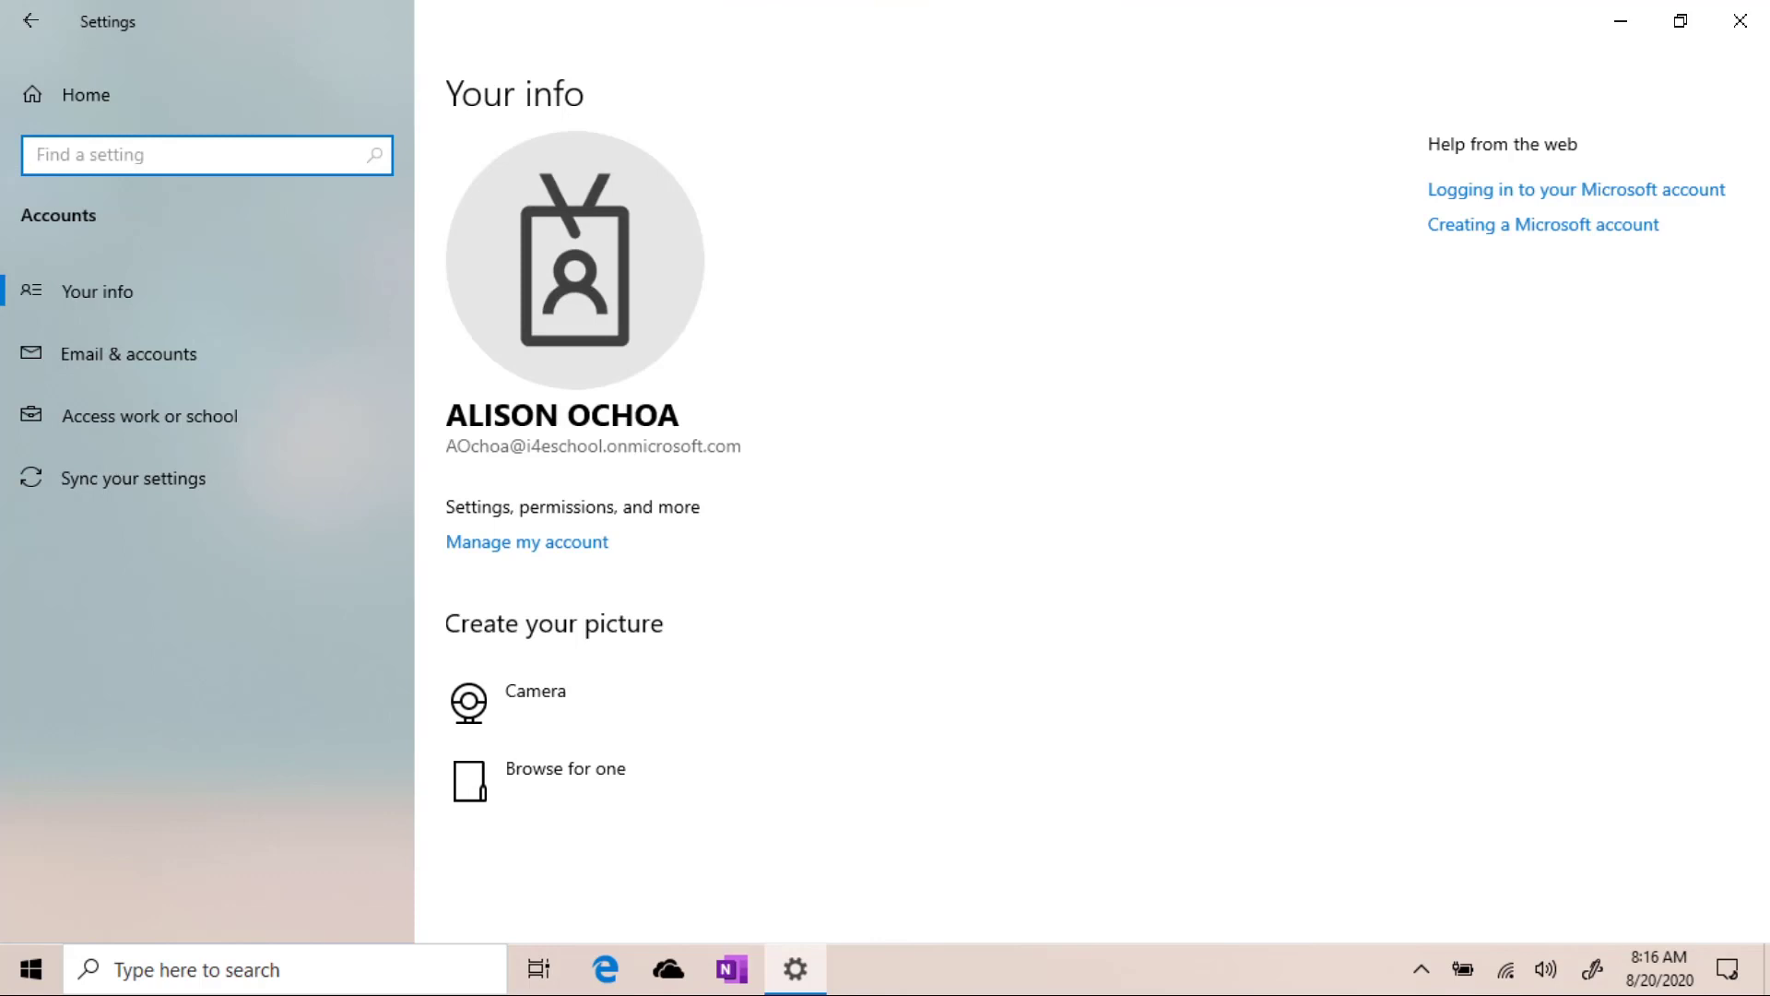
Under Access work or school, show the Azure AD connection's management info for TEST_TEST_I4E School District.
left_click(150, 416)
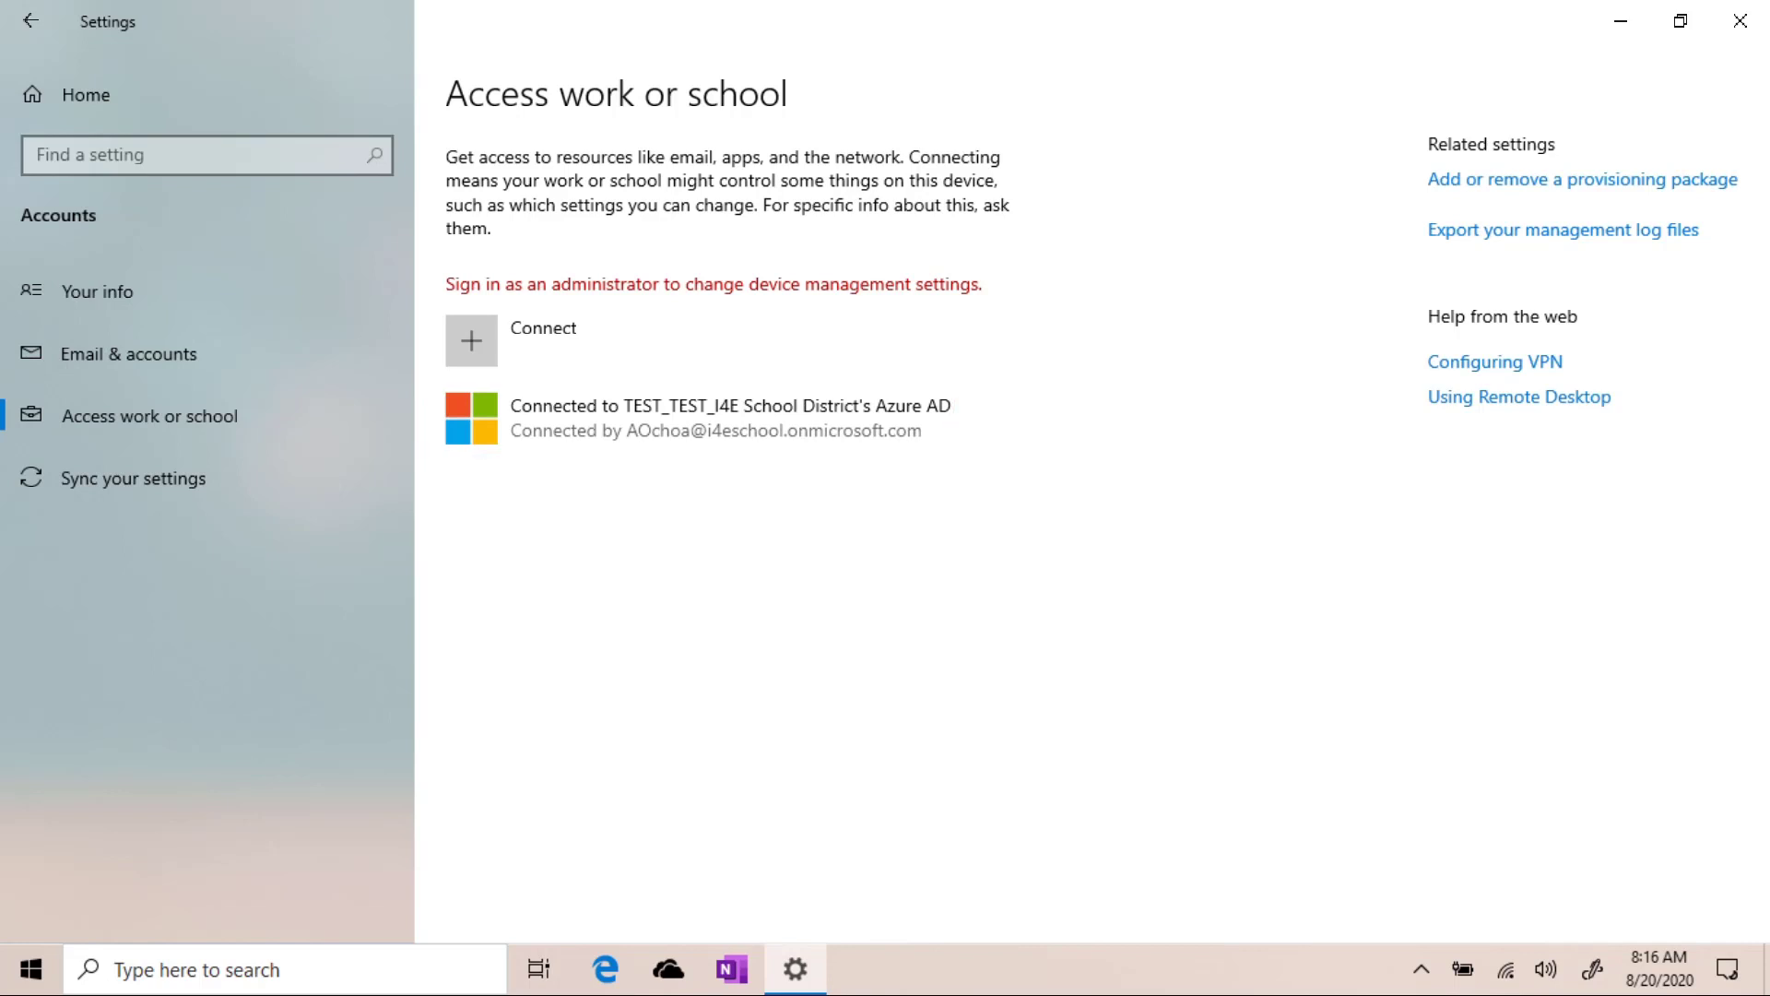
left_click(730, 418)
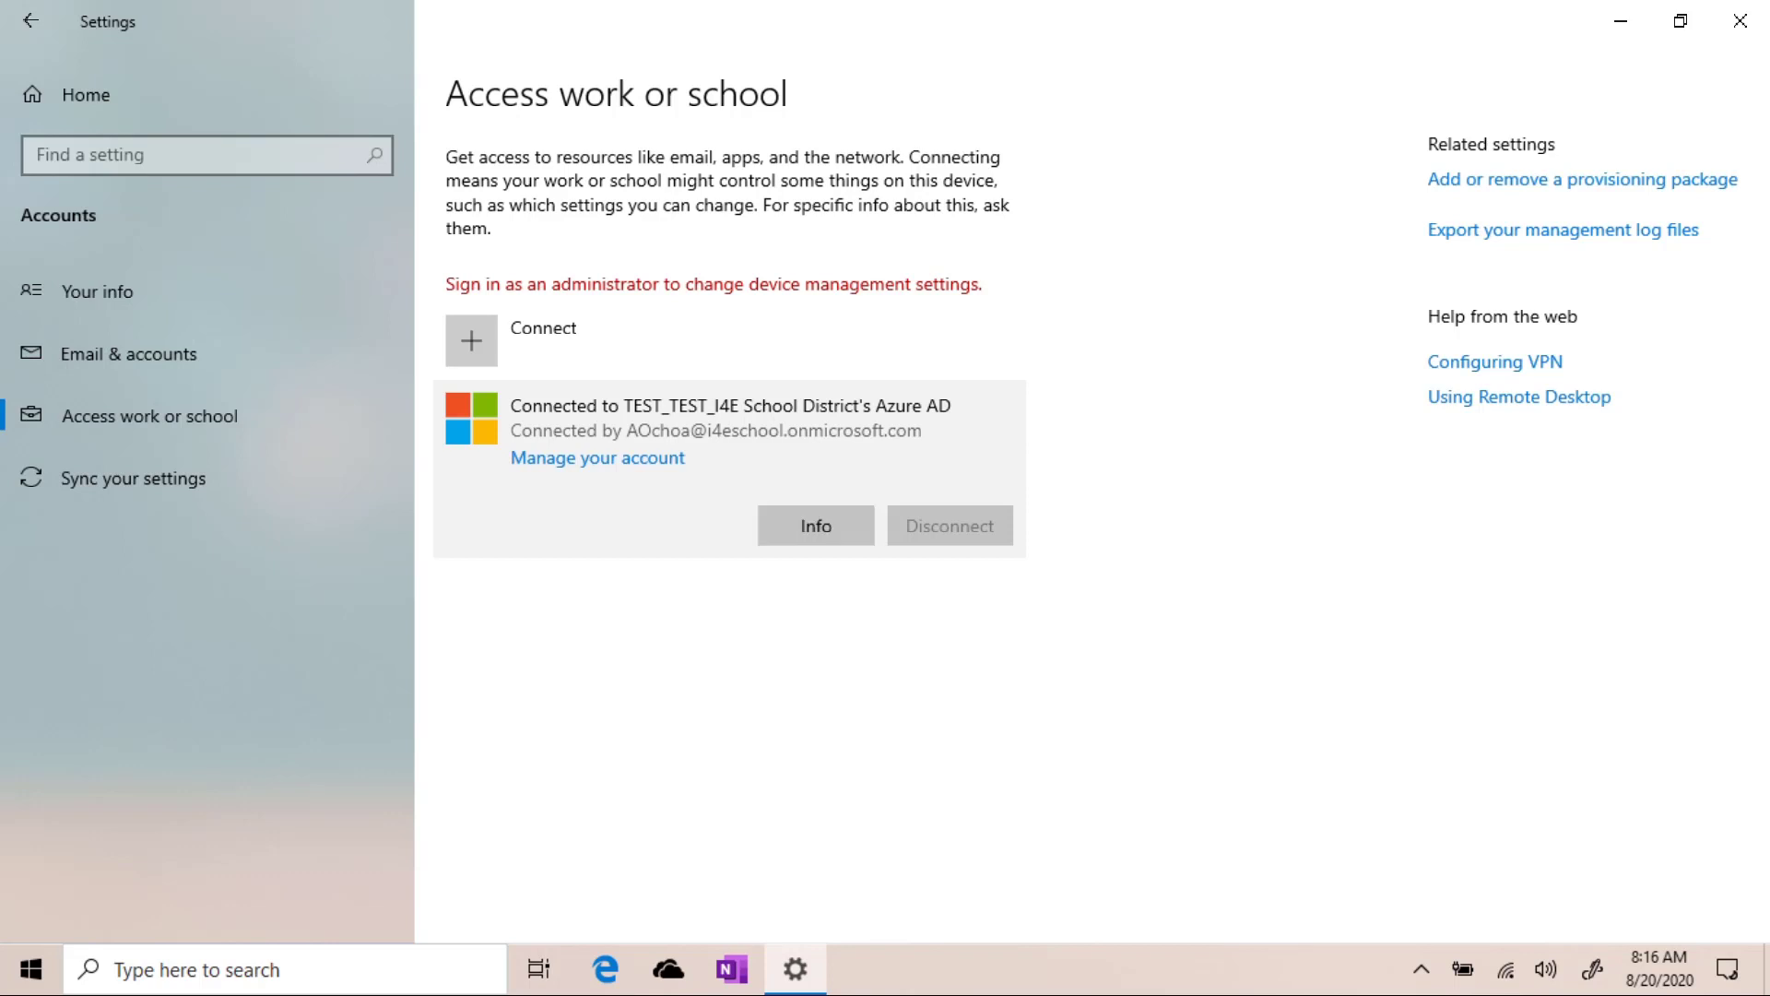
left_click(816, 525)
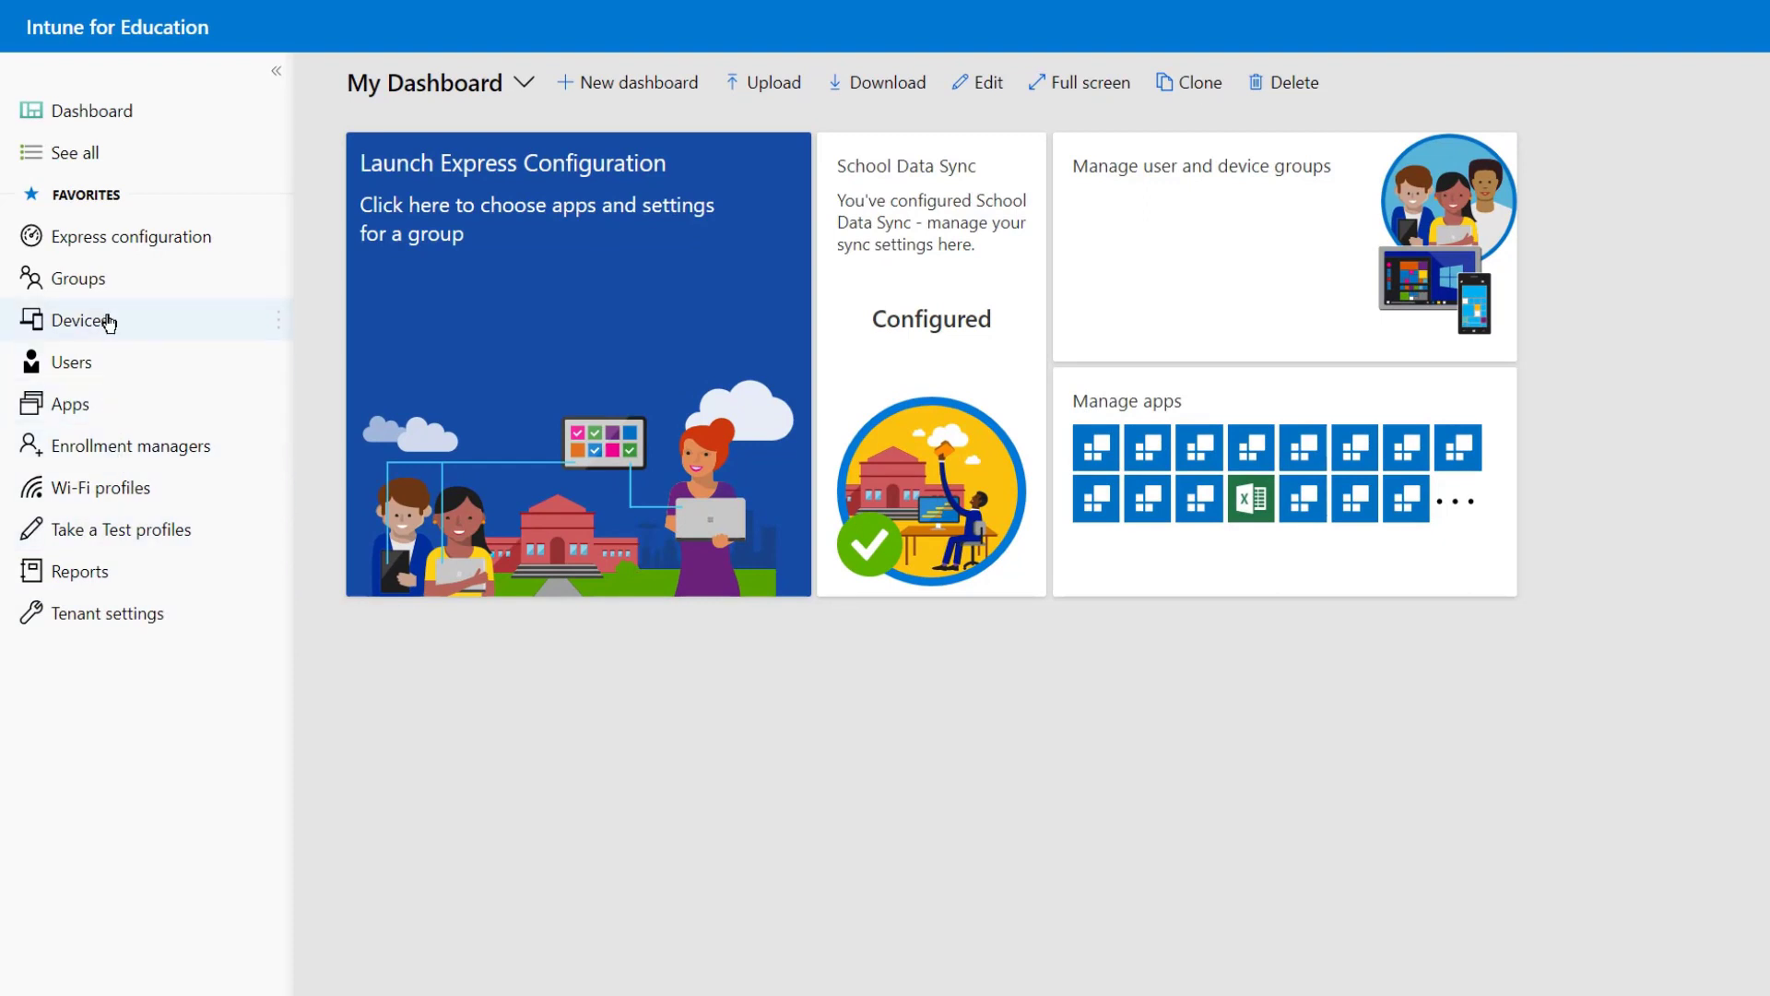
Show ELEM--CG8125R66's recent check-ins with the Apps and Enrollment settings results expanded.
left_click(109, 322)
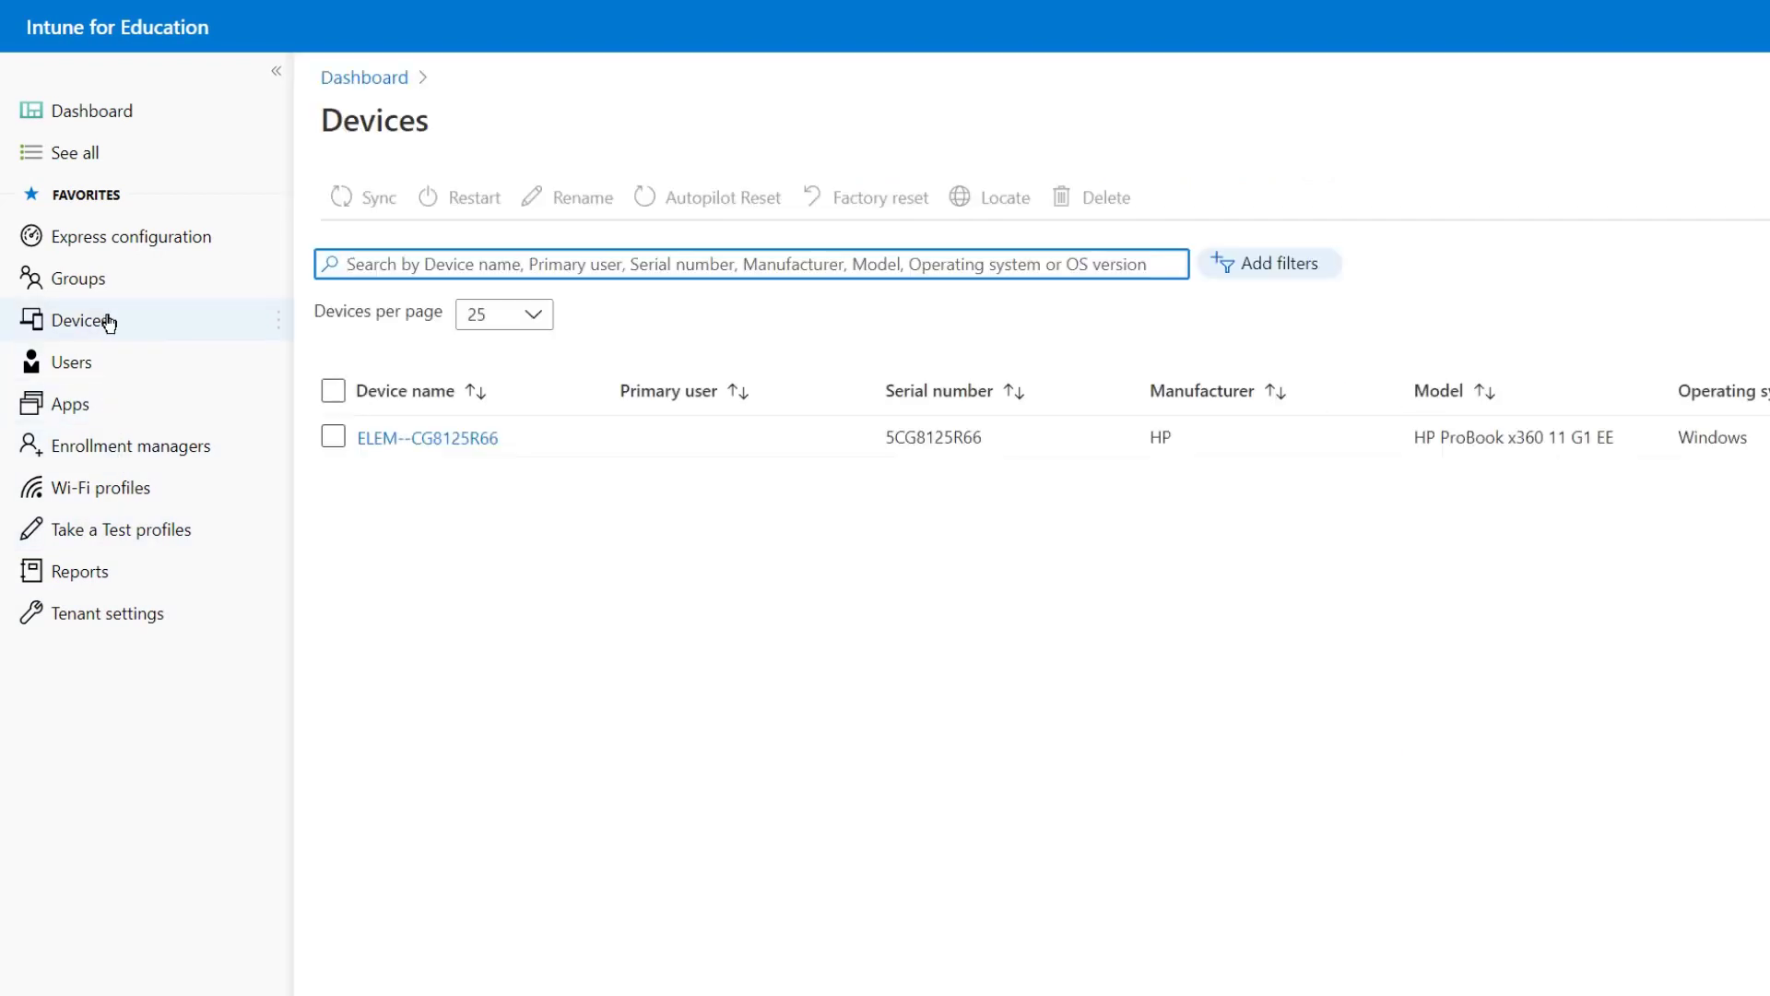
left_click(425, 439)
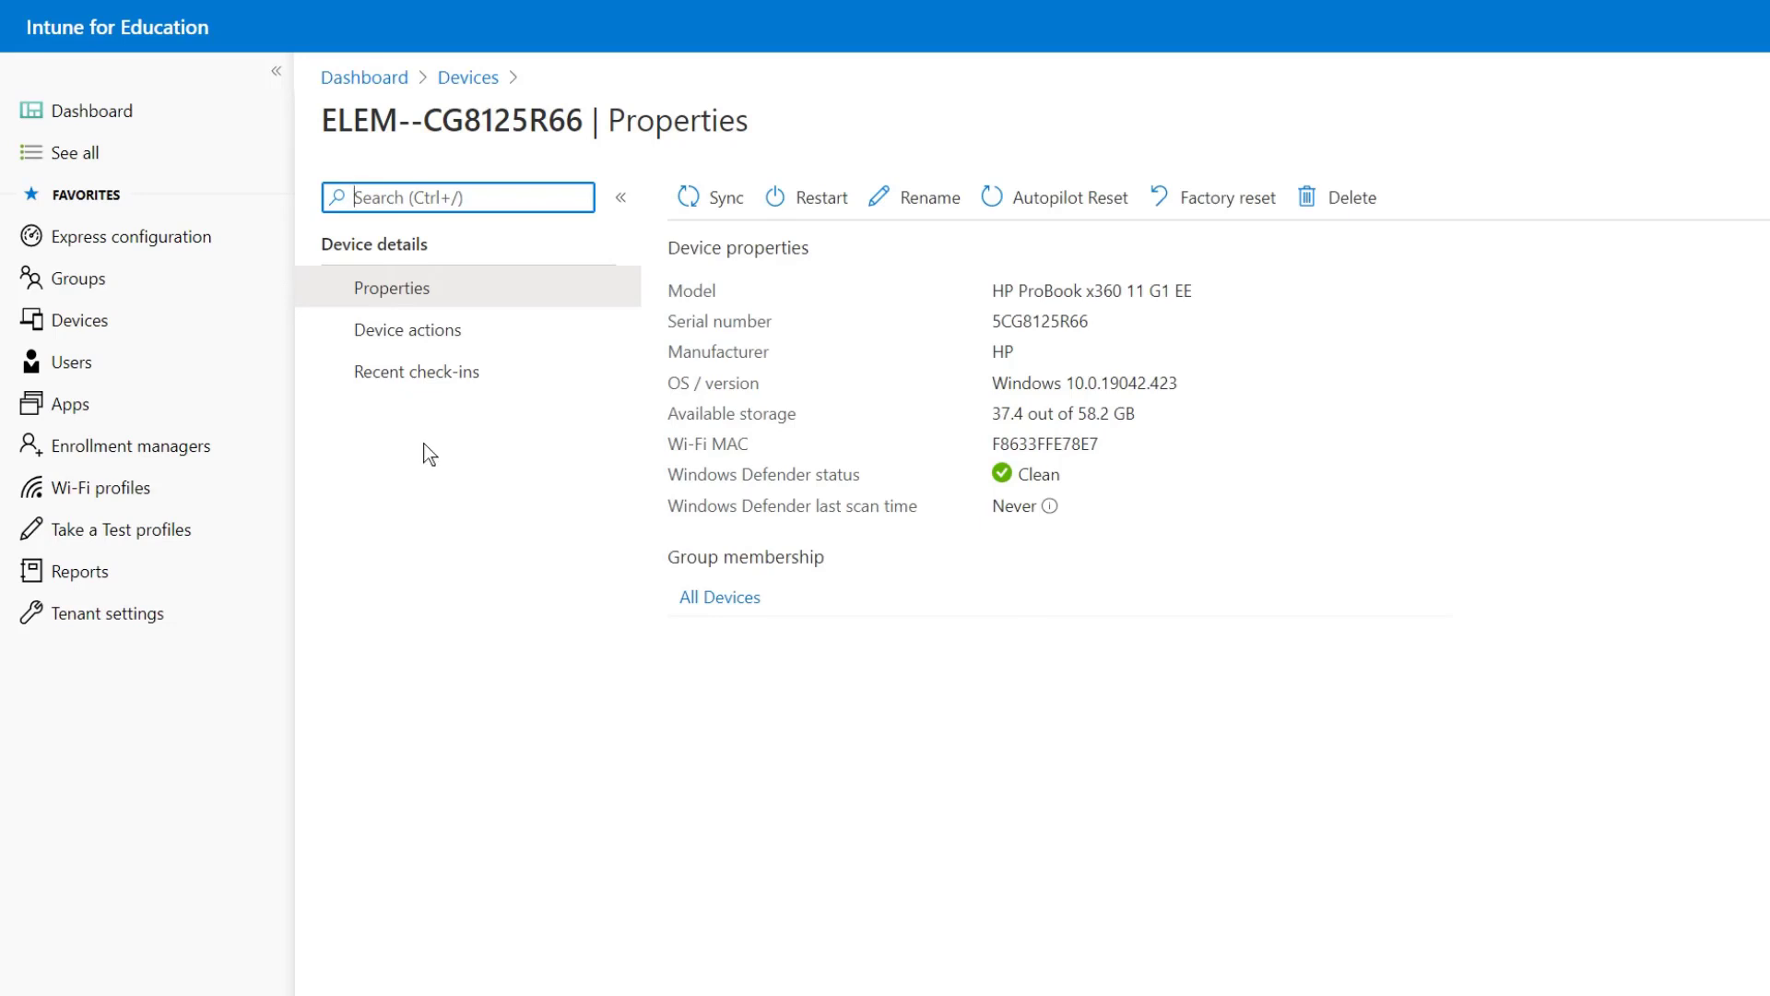
left_click(417, 373)
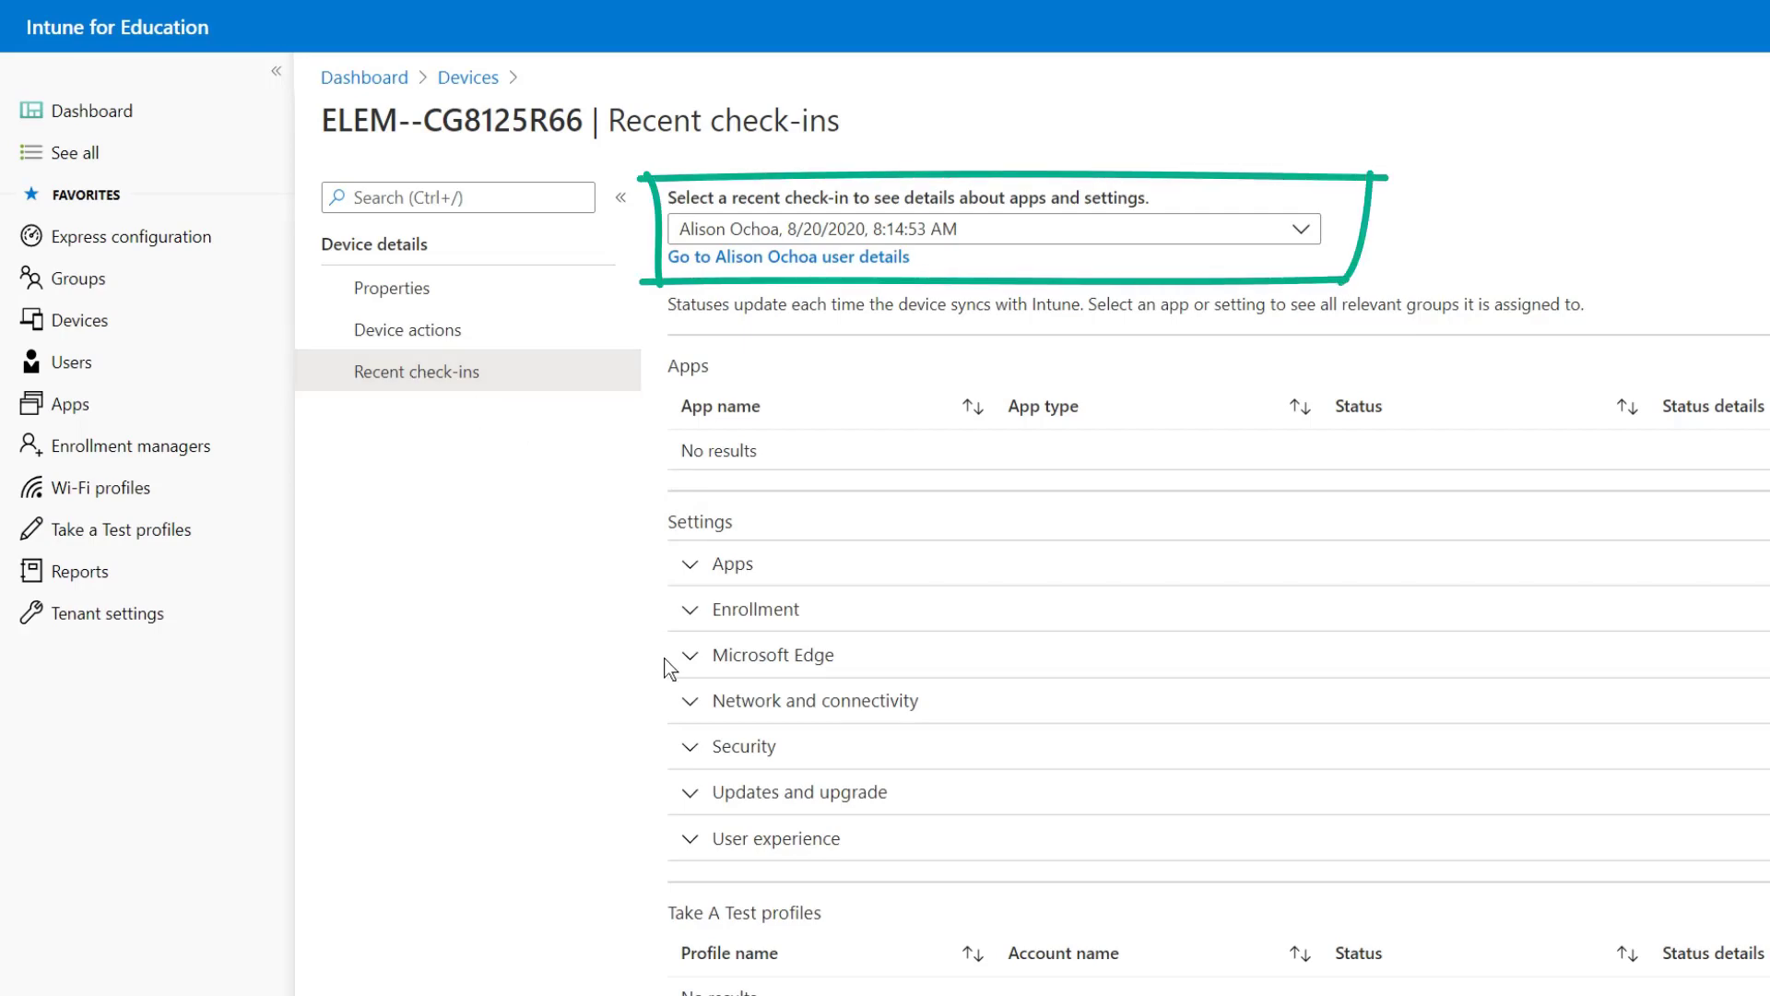
left_click(690, 563)
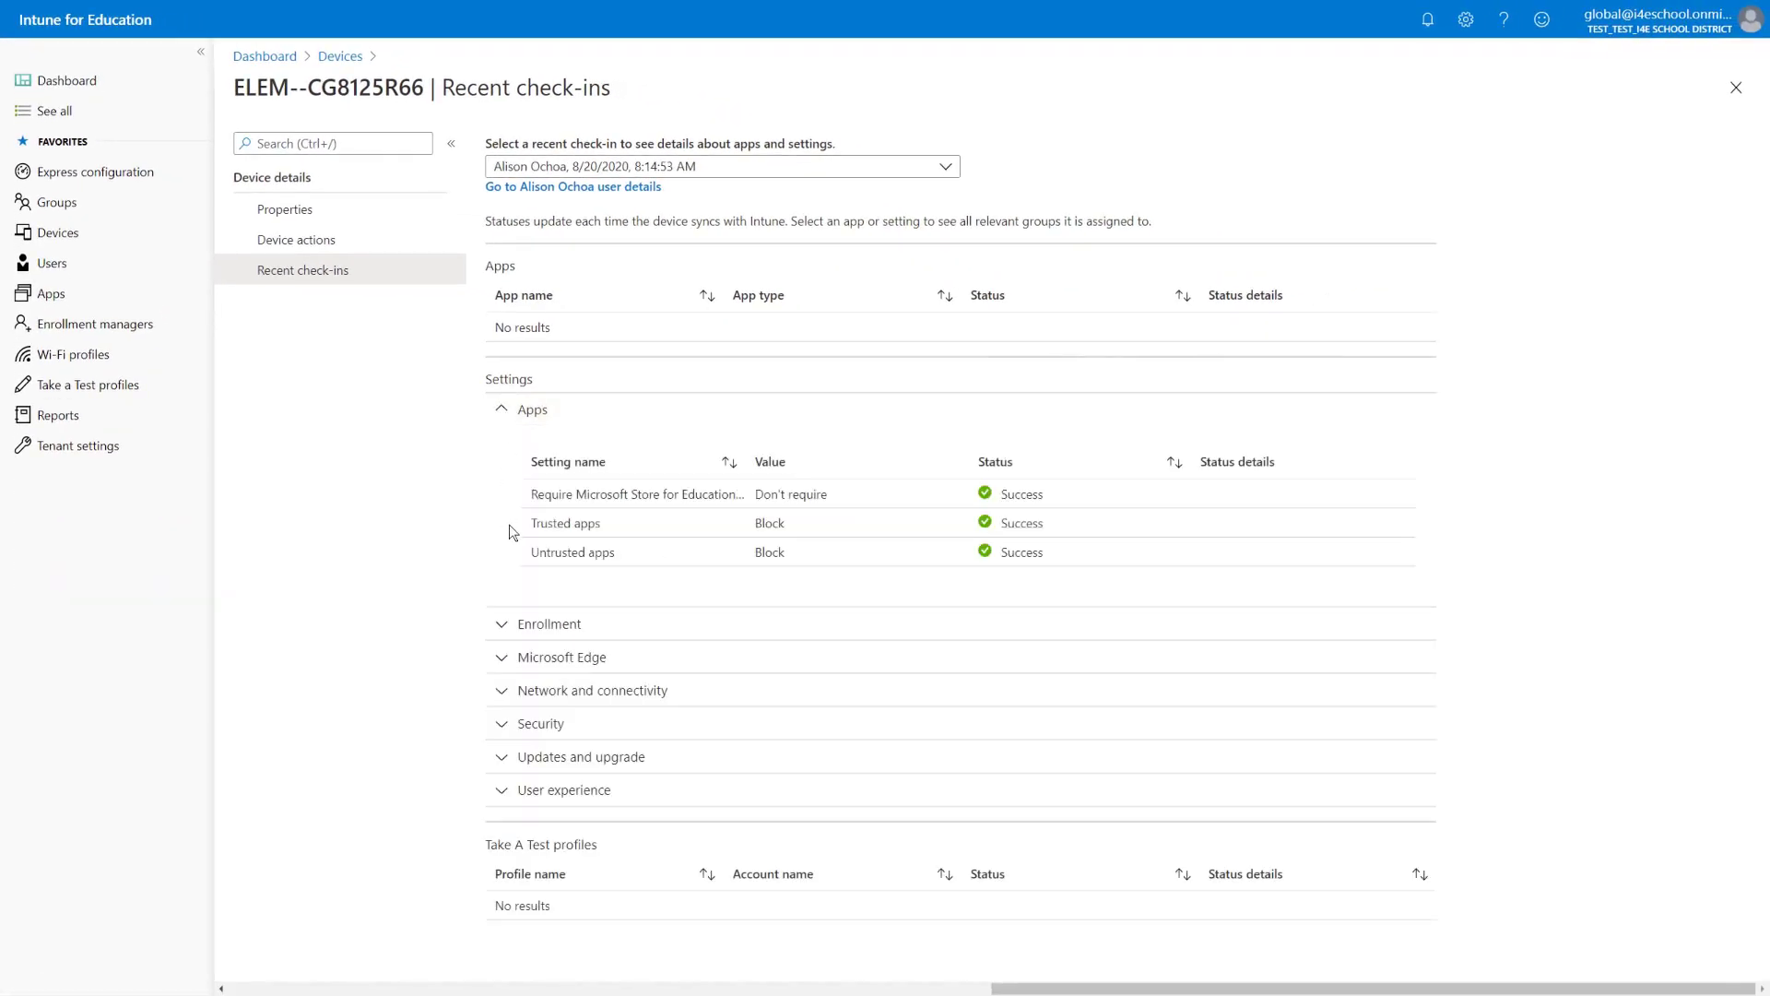
left_click(504, 622)
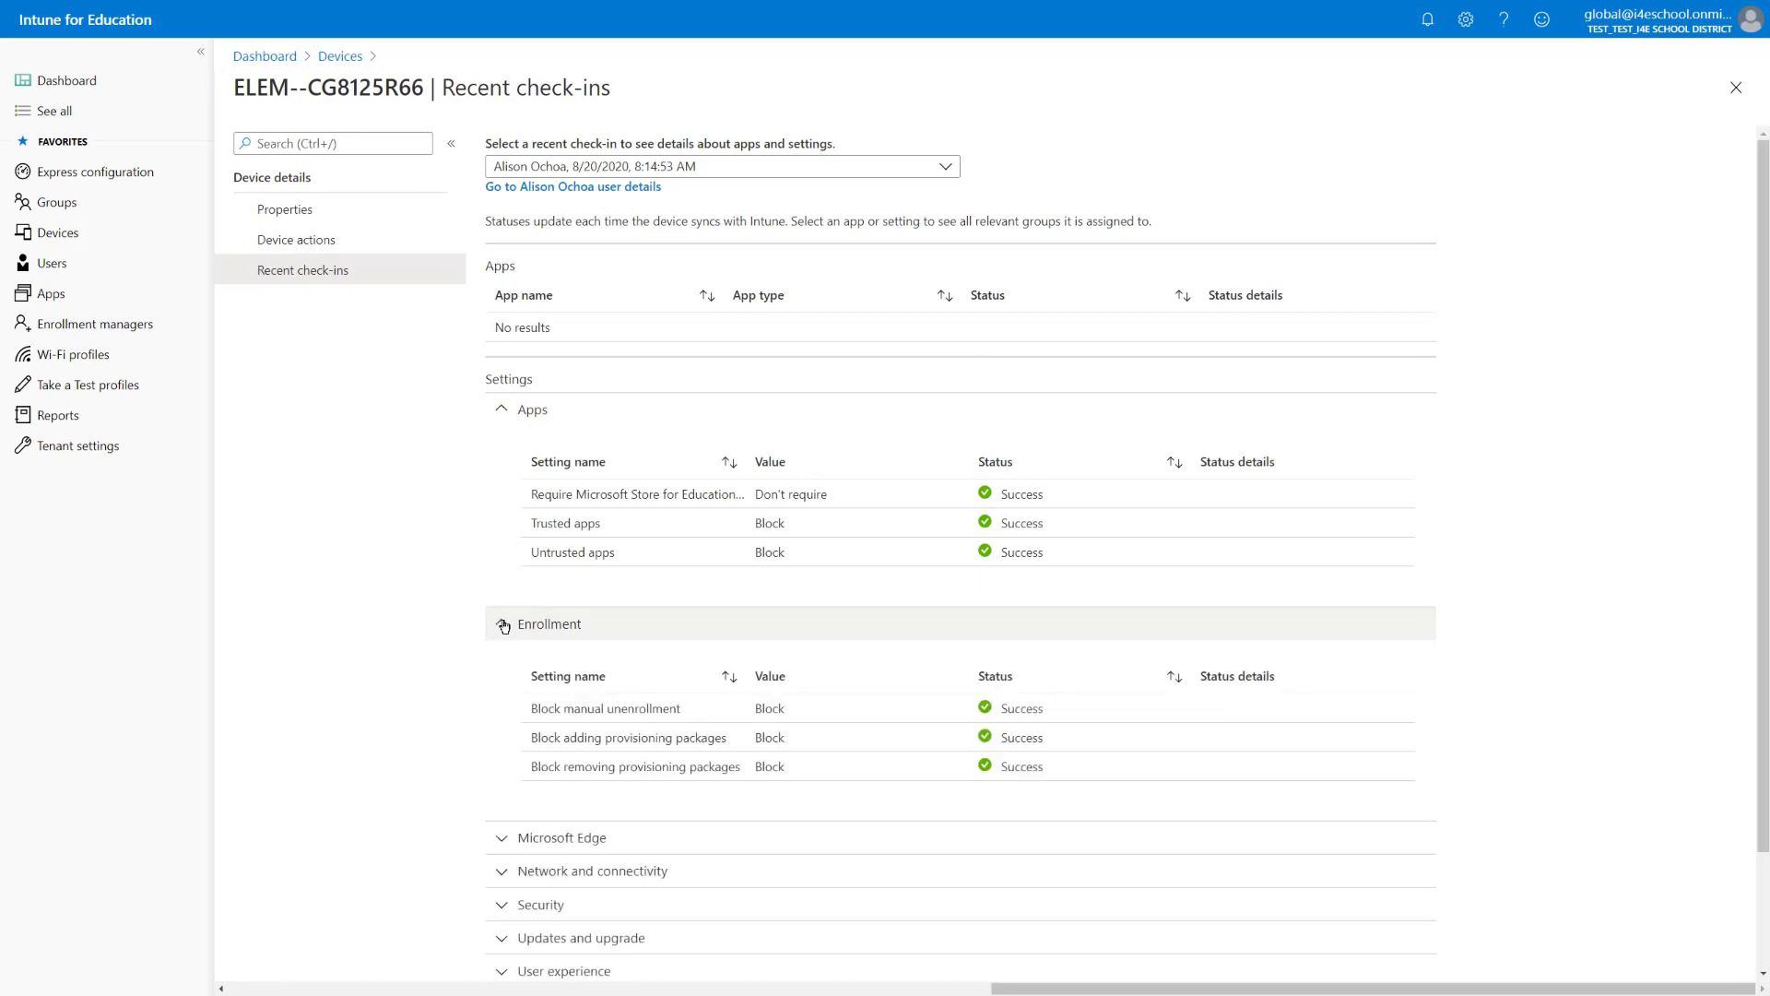